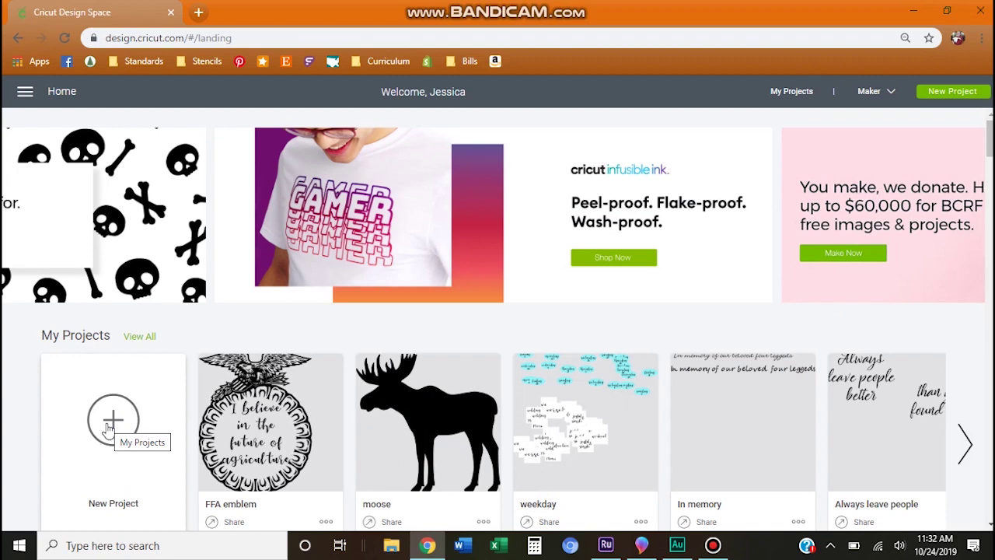
Start a new blank canvas project and dismiss the offline-feature announcement banner
{"action": "left_click", "coordinate": [113, 424]}
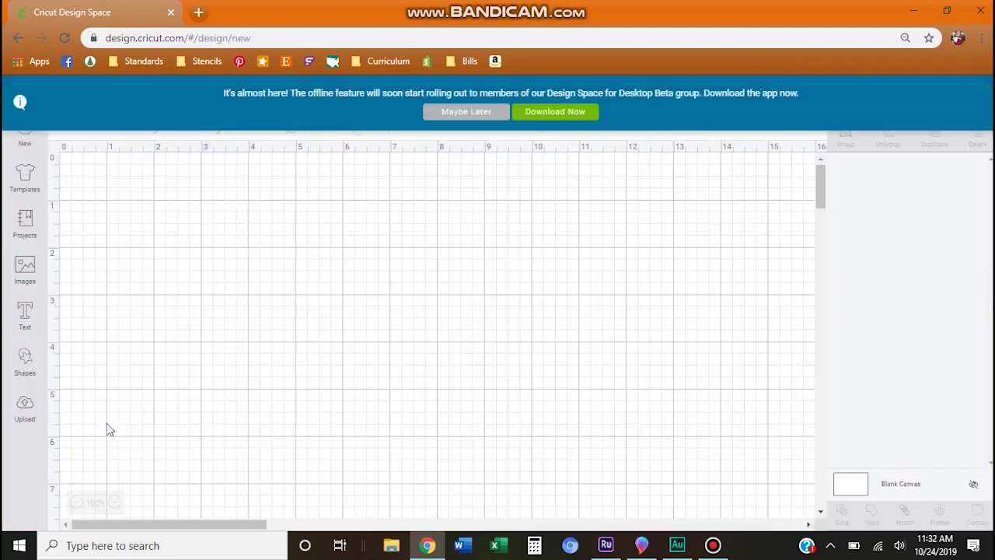
{"action": "left_click", "coordinate": [453, 115]}
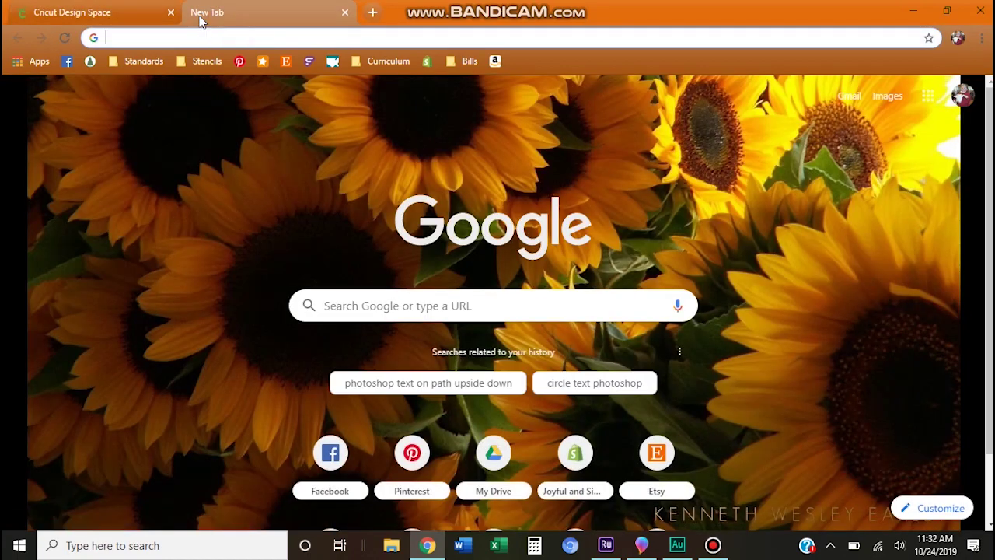
Go to ffa.org in a new browser tab
{"action": "type", "text": "k"}
{"action": "key", "text": "BackSpace"}
{"action": "type", "text": "ffa.or"}
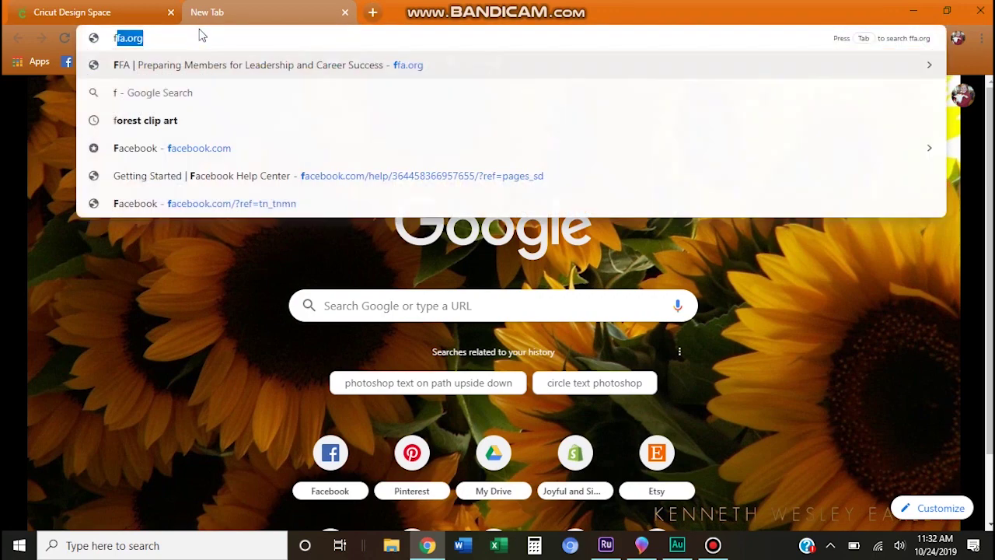
{"action": "type", "text": "g"}
{"action": "key", "text": "Return"}
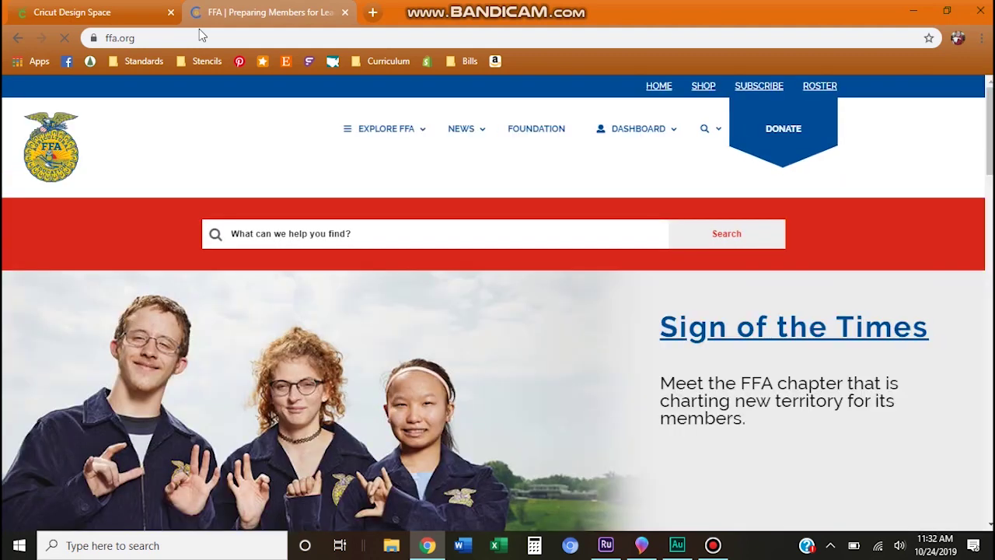
Search the FFA site for 'emblem downloads'
{"action": "left_click", "coordinate": [361, 232]}
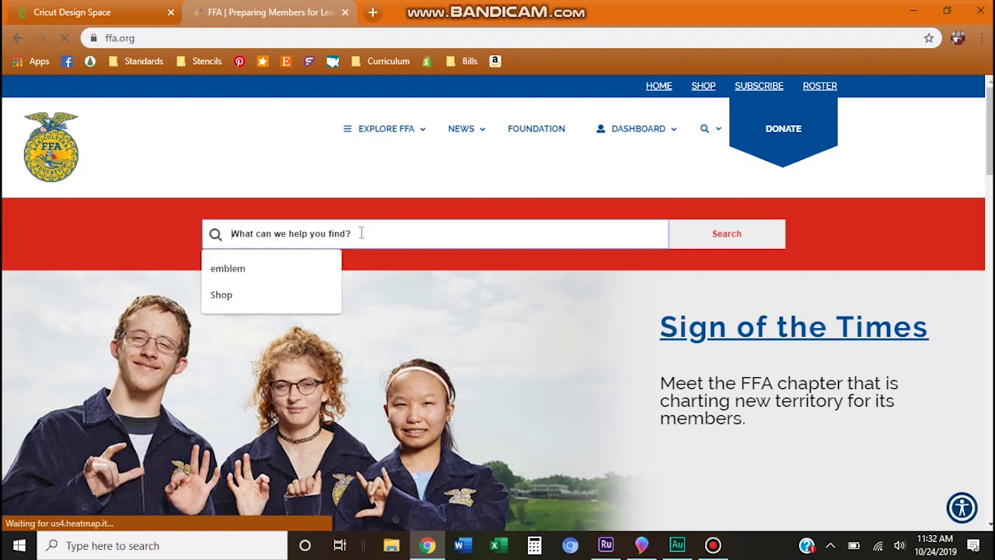
{"action": "type", "text": "emblem downloads"}
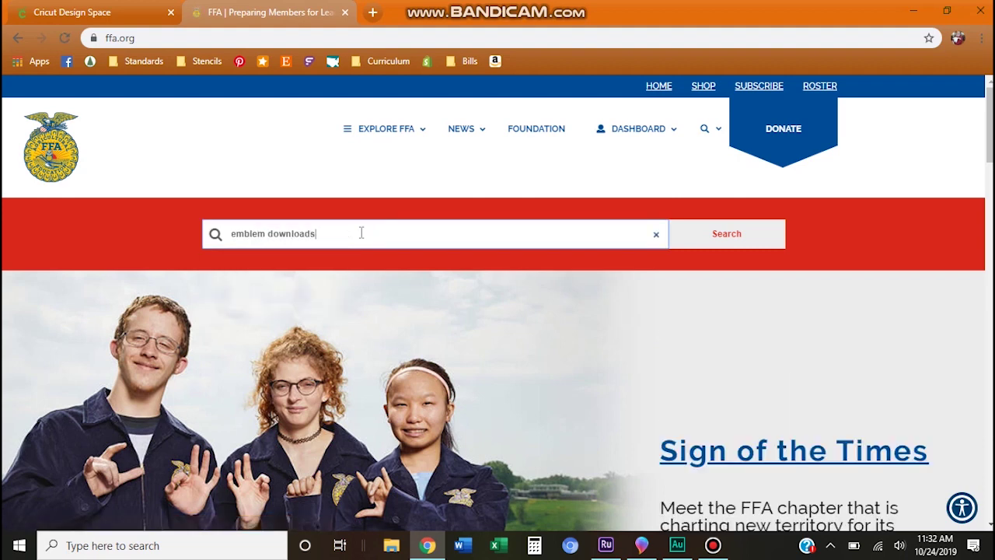
{"action": "key", "text": "Return"}
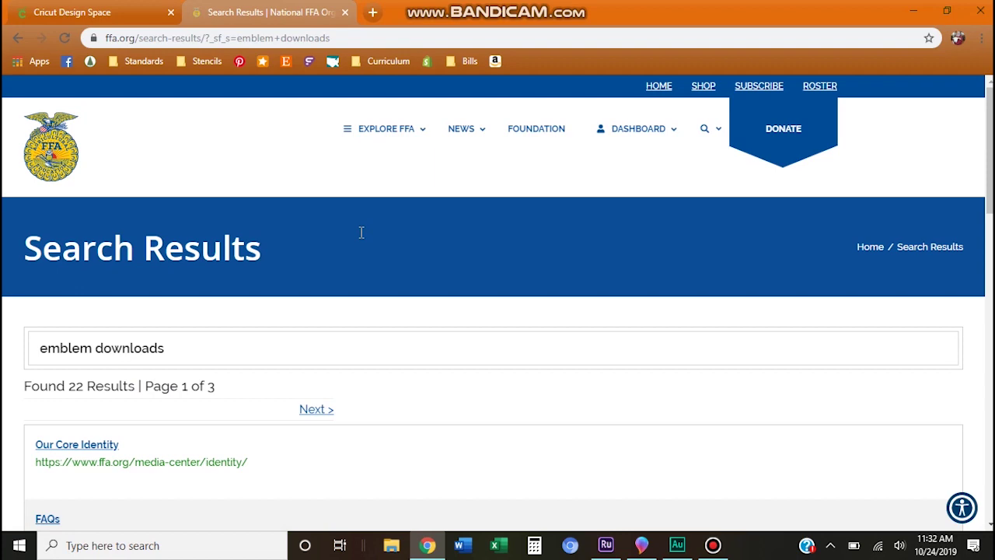
Open the Downloads result and go to the FFA EMBLEM file collection on Box
{"action": "scroll", "coordinate": [361, 233], "scroll_direction": "down", "scroll_amount": 5}
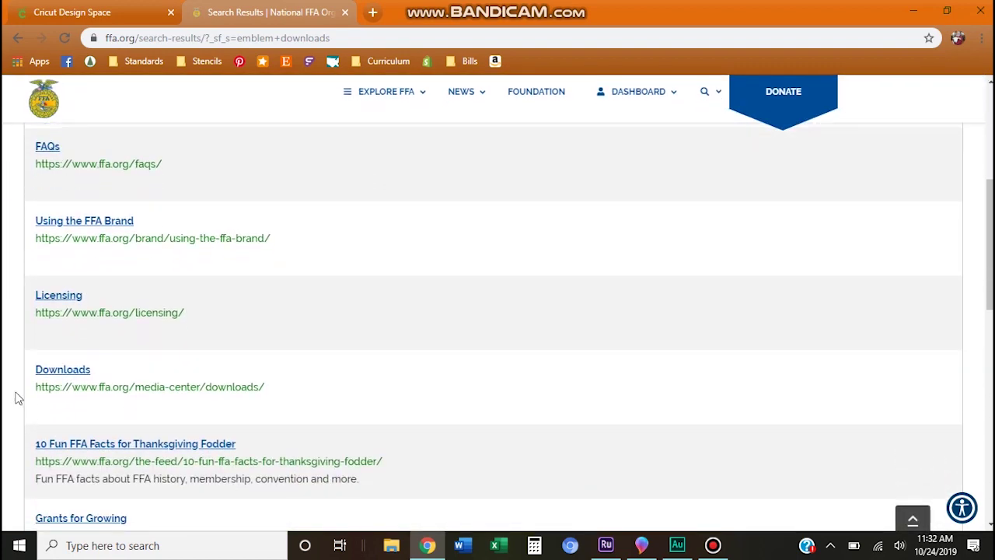
{"action": "left_click", "coordinate": [45, 379]}
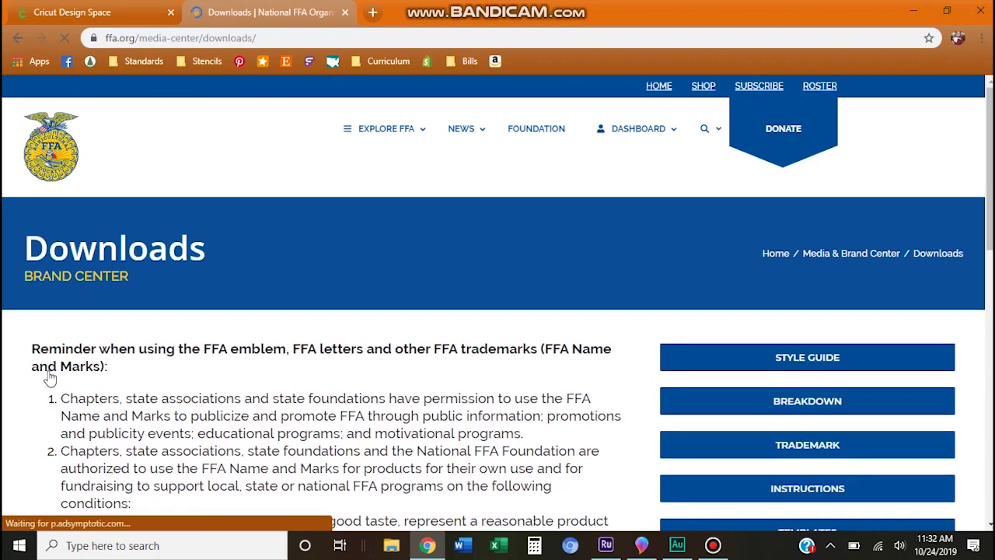
{"action": "scroll", "coordinate": [49, 378], "scroll_direction": "down", "scroll_amount": 1}
{"action": "scroll", "coordinate": [49, 378], "scroll_direction": "down", "scroll_amount": 3}
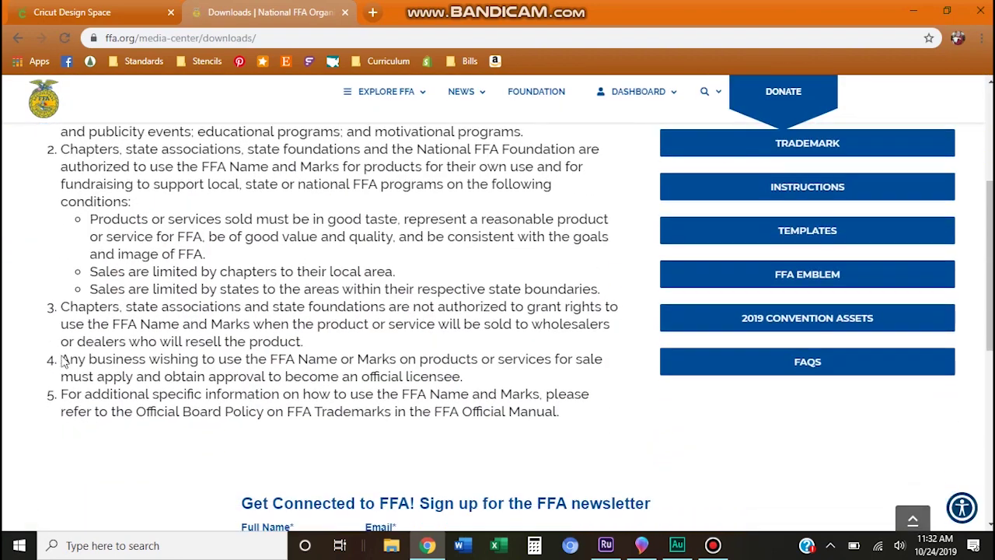
{"action": "left_click", "coordinate": [753, 277]}
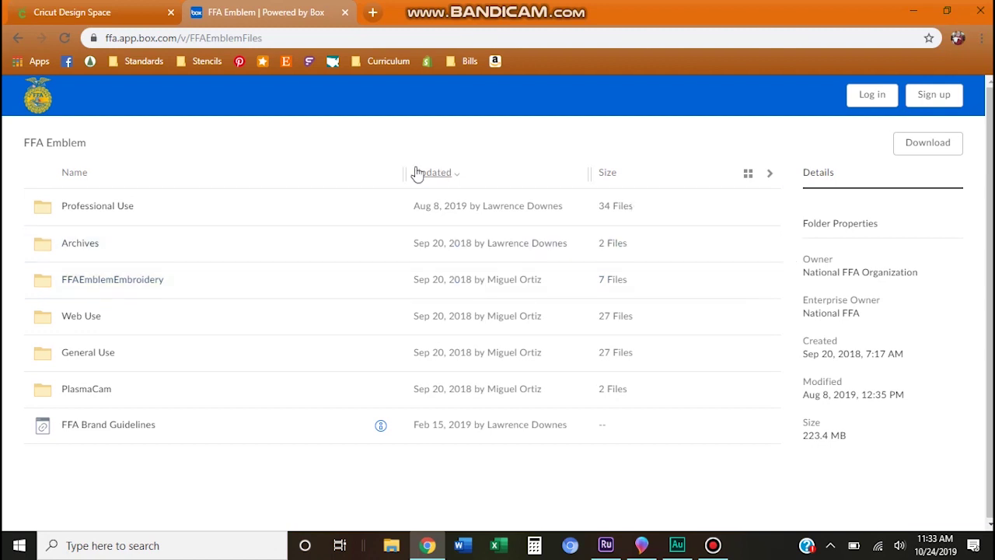
Download NationalFFA_Emblem_R_1C_Black.png from Professional Use > BlackWhite
{"action": "left_click", "coordinate": [109, 207]}
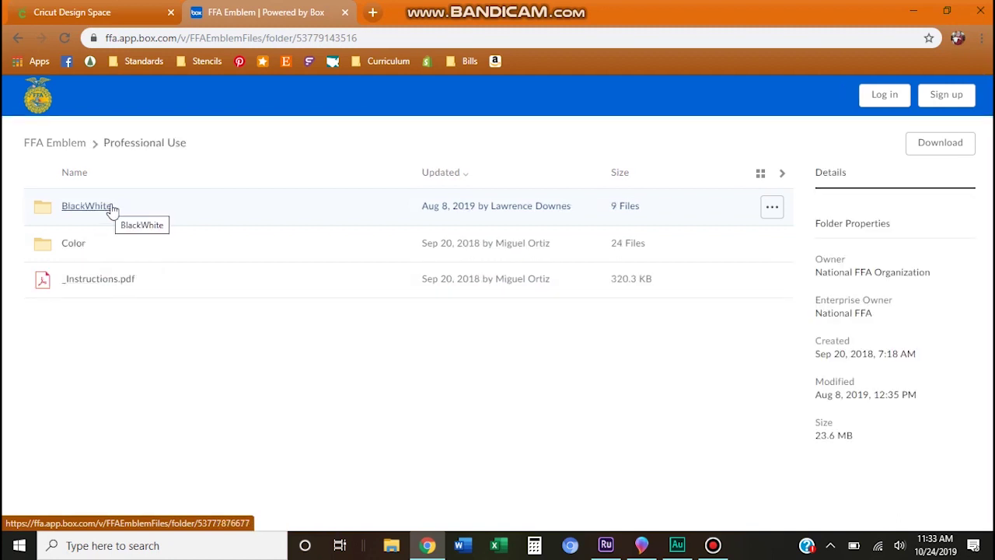
{"action": "left_click", "coordinate": [99, 208]}
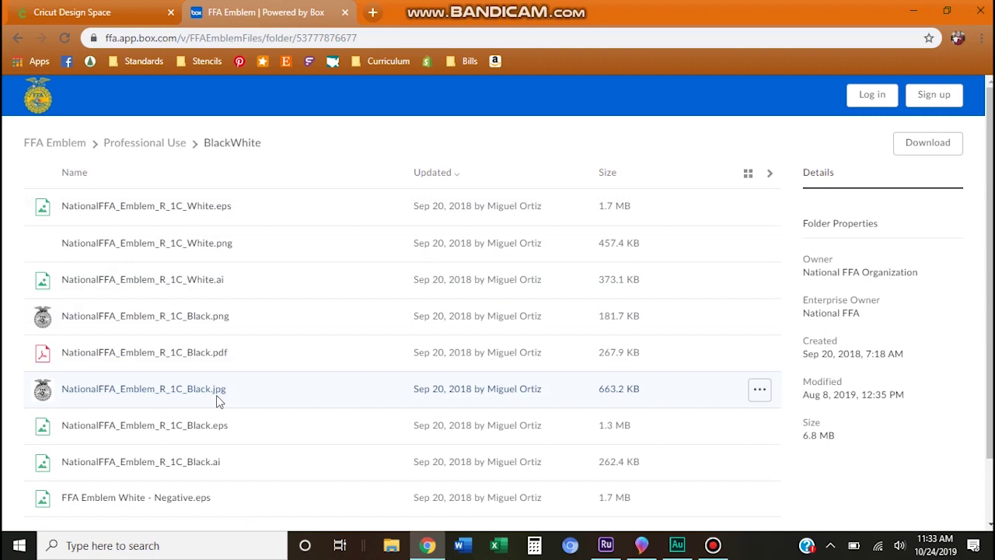
{"action": "left_click", "coordinate": [204, 318]}
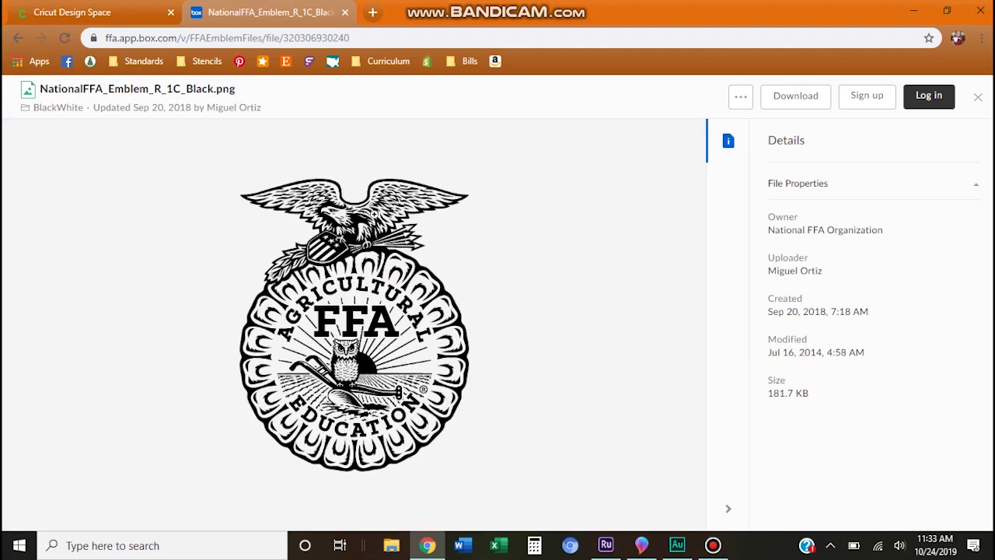
{"action": "left_click", "coordinate": [801, 101]}
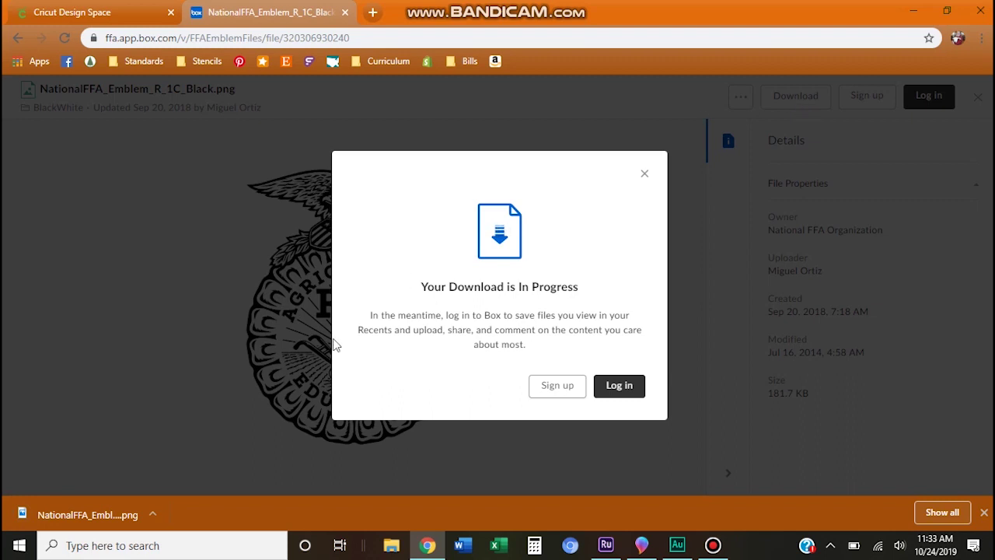
Open the downloaded emblem in Photos and save a copy to Pictures as 'ffa emblem 1'
{"action": "left_click", "coordinate": [79, 511]}
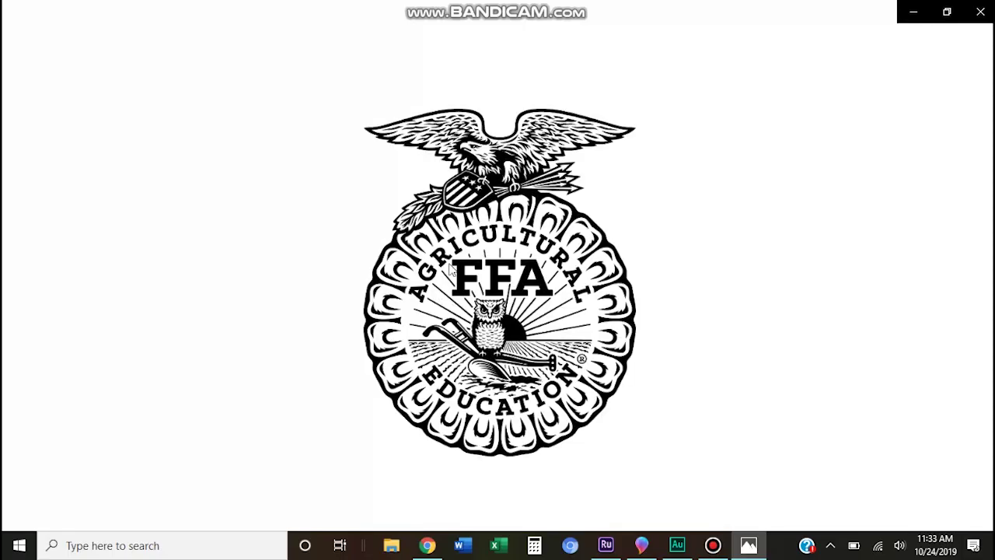
{"action": "right_click", "coordinate": [525, 270]}
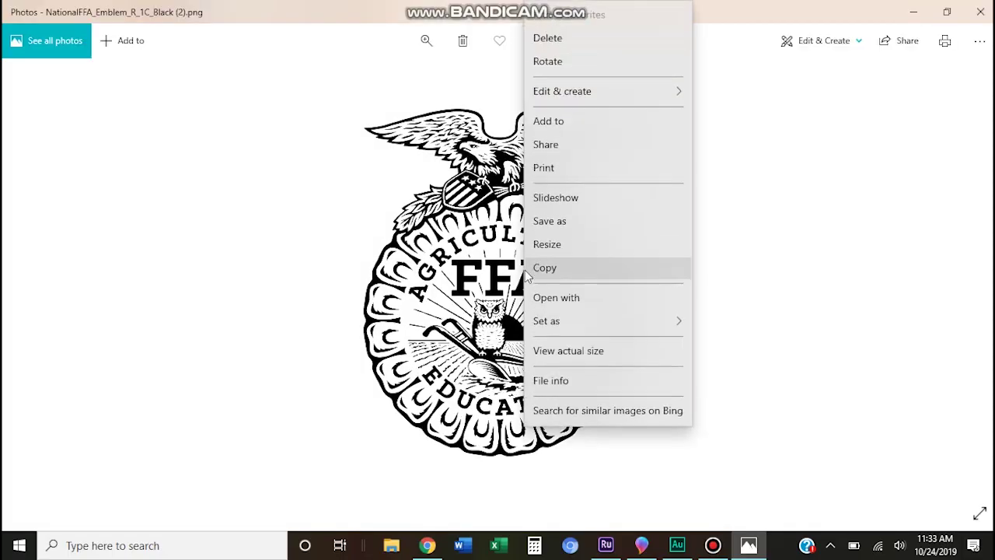
{"action": "left_click", "coordinate": [547, 223]}
{"action": "left_click", "coordinate": [65, 195]}
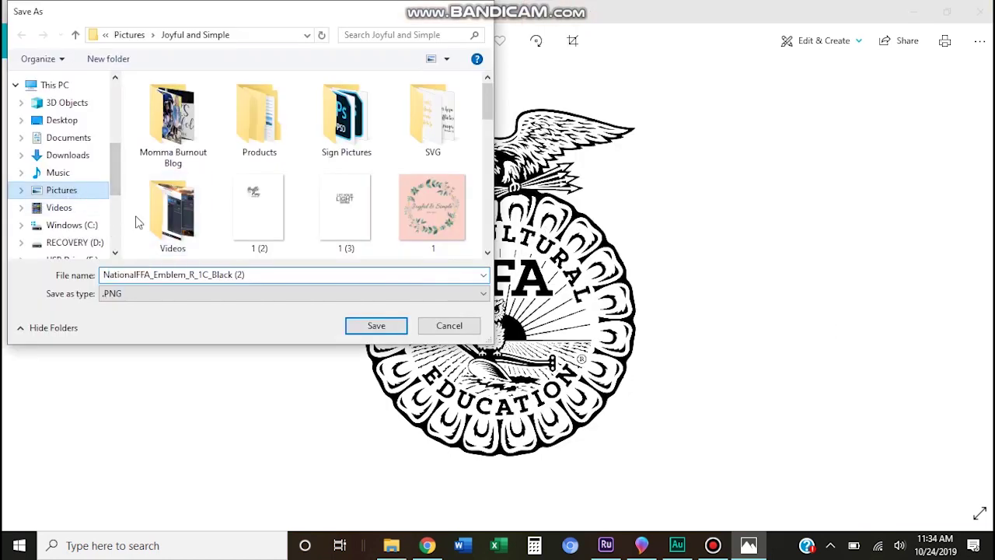
{"action": "double_click", "coordinate": [201, 273]}
{"action": "type", "text": "f"}
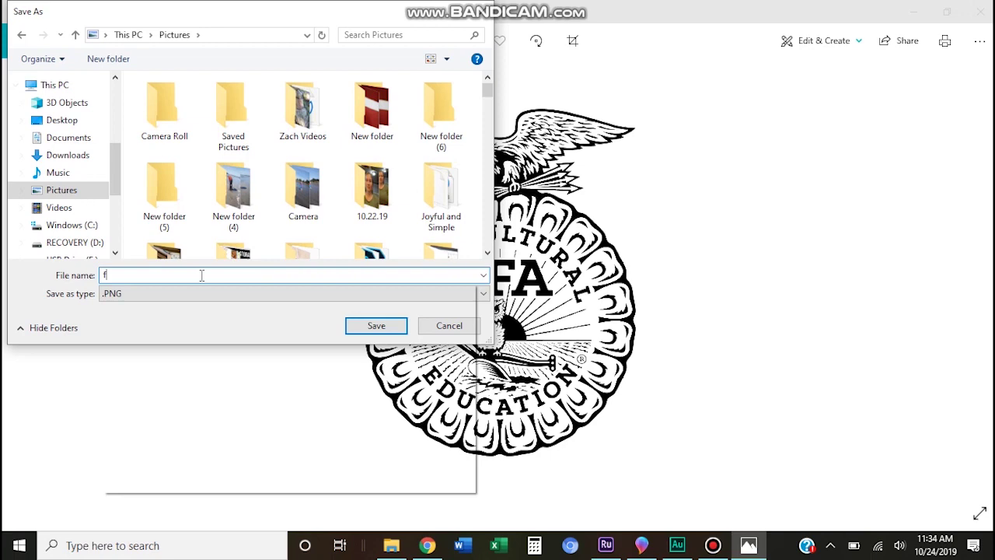
{"action": "type", "text": "fa emblem"}
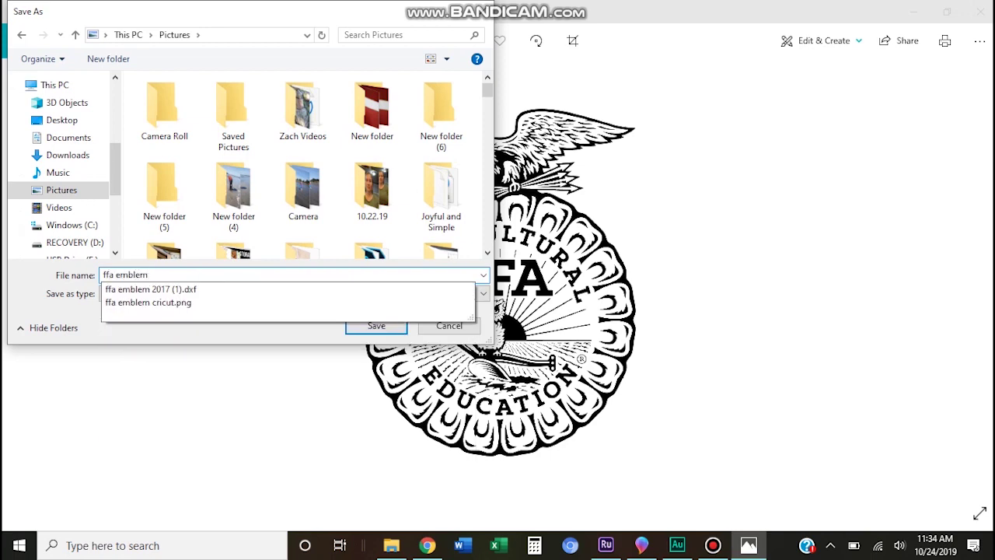
{"action": "type", "text": " 1"}
{"action": "key", "text": "Return"}
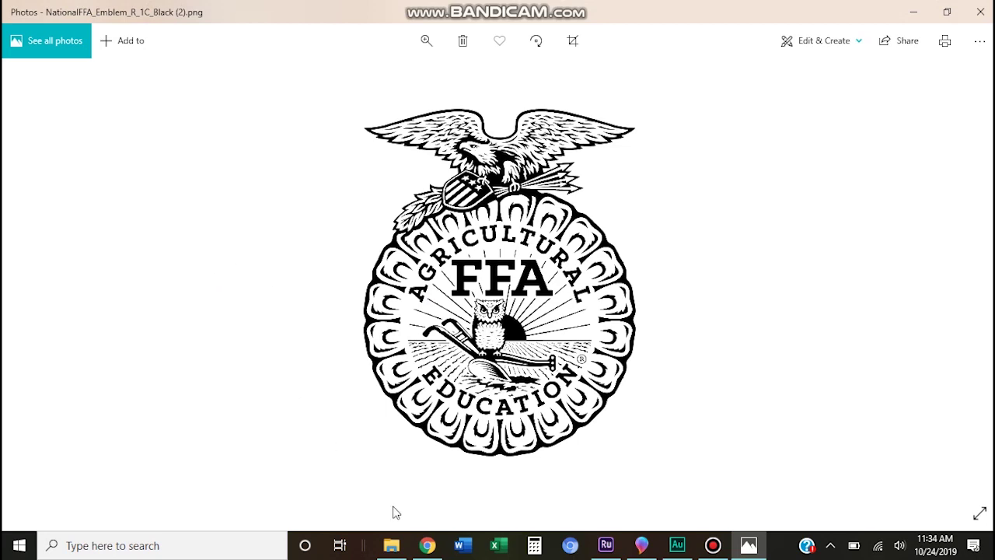
Return to the Cricut canvas and start uploading an image from the computer
{"action": "left_click", "coordinate": [426, 545]}
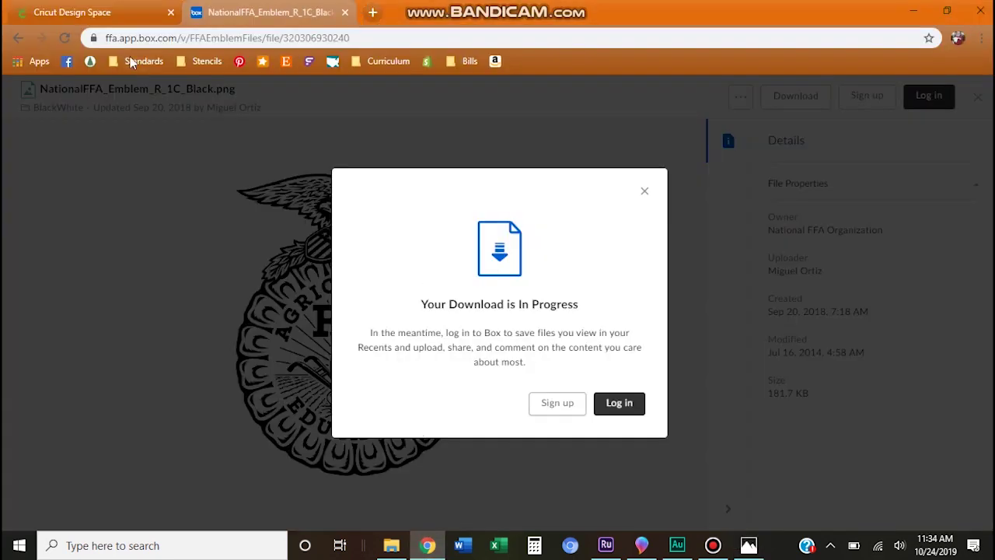
{"action": "left_click", "coordinate": [92, 9]}
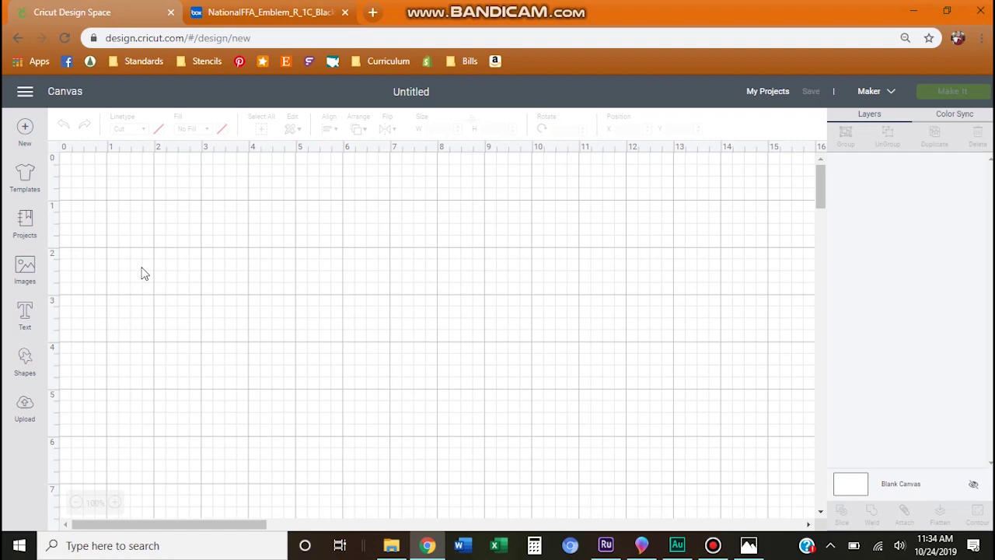
{"action": "left_click", "coordinate": [23, 410]}
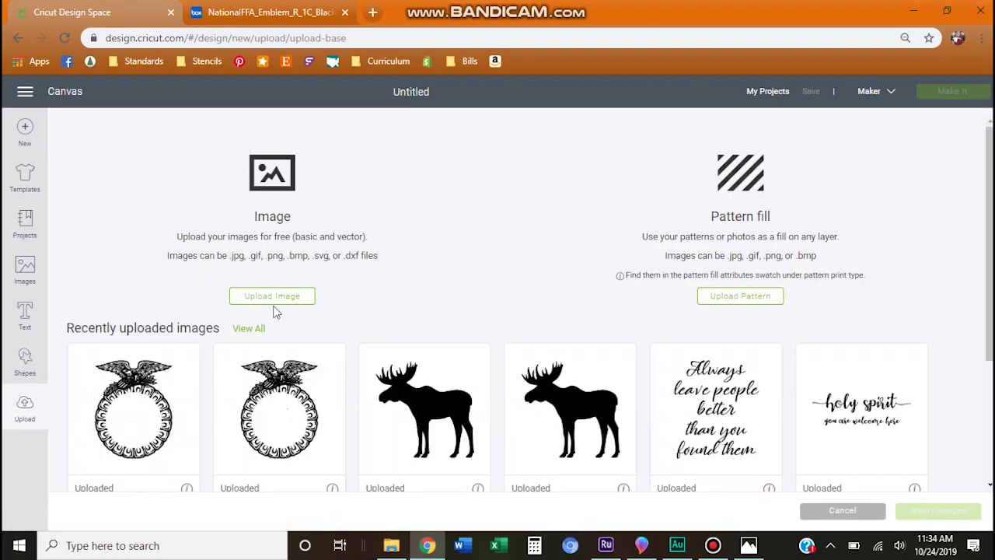
{"action": "left_click", "coordinate": [273, 298]}
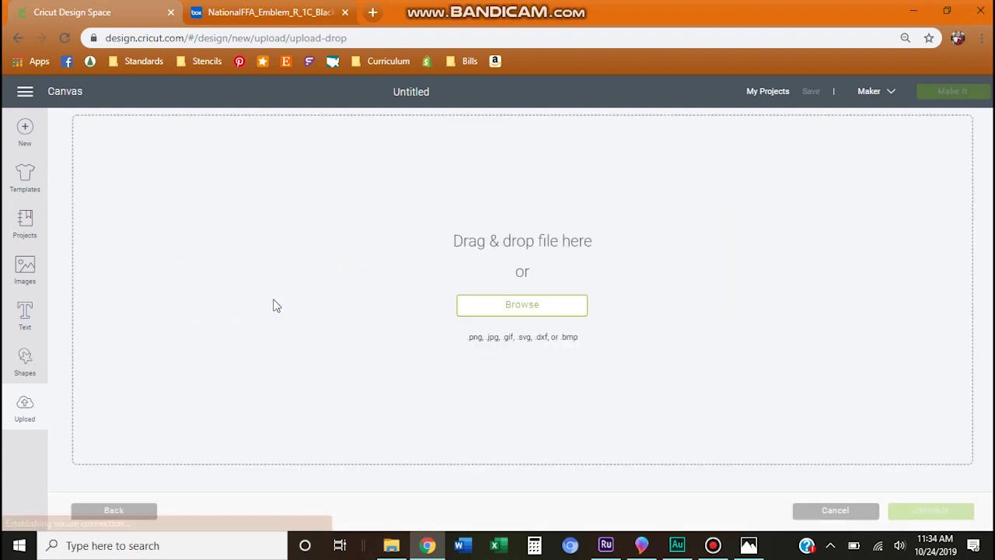
{"action": "left_click", "coordinate": [507, 311]}
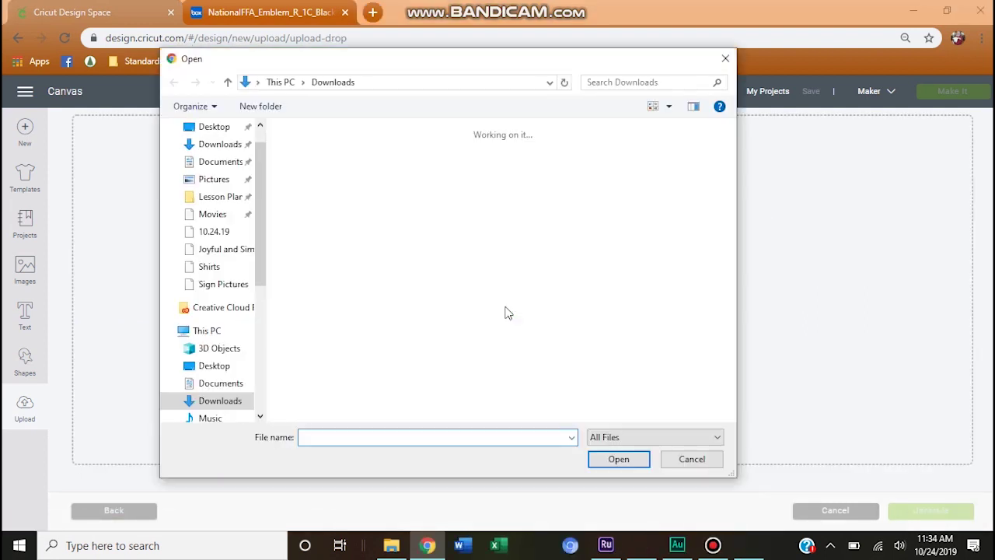
Upload ffa emblem 3.png from Pictures and set its image type to Simple
{"action": "left_click", "coordinate": [218, 180]}
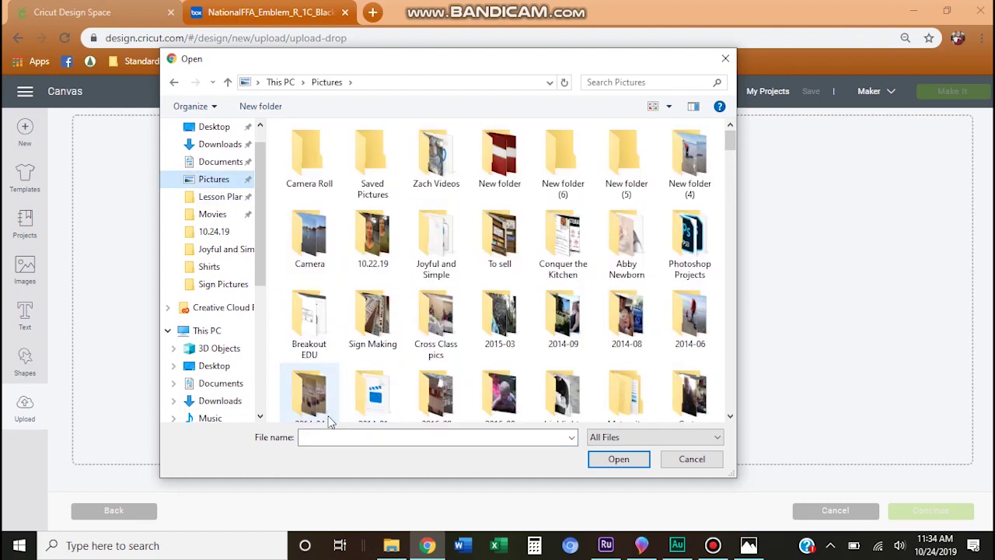
{"action": "left_click", "coordinate": [342, 437]}
{"action": "type", "text": "ffa"}
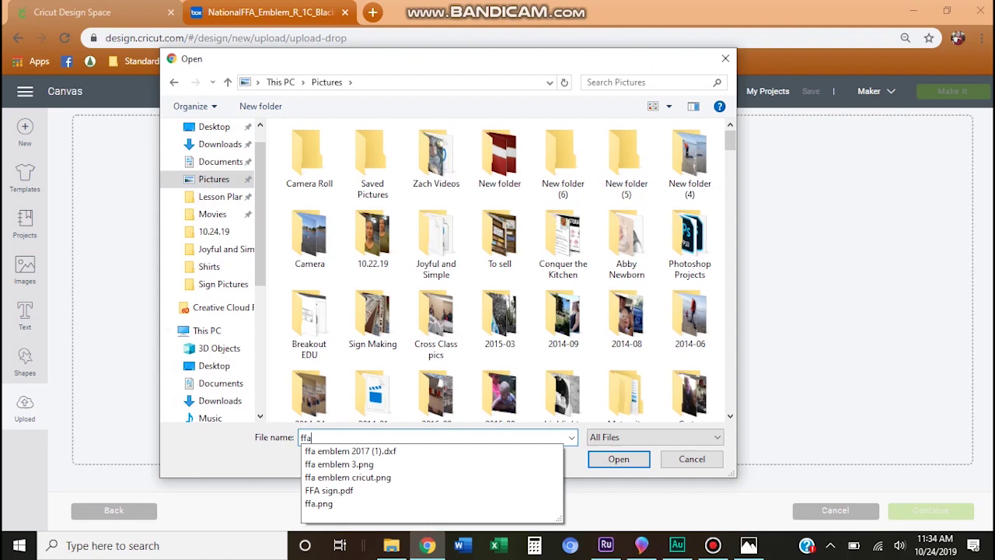
{"action": "left_click", "coordinate": [344, 466]}
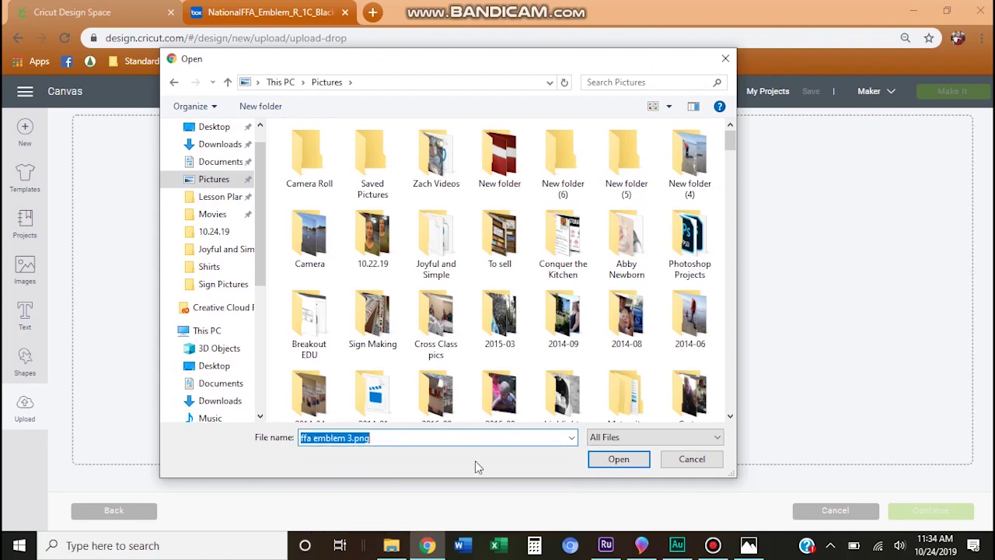
{"action": "left_click", "coordinate": [618, 460]}
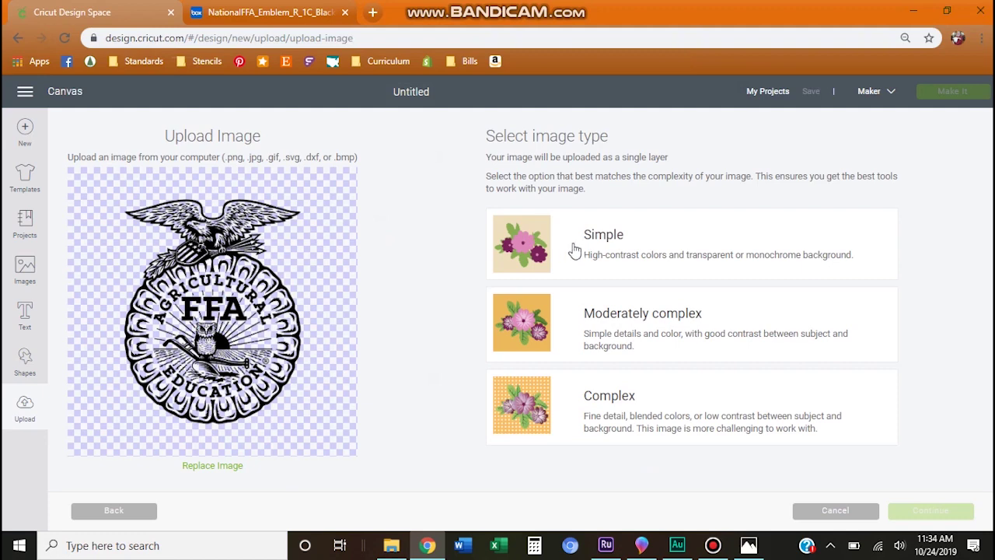
{"action": "left_click", "coordinate": [574, 250]}
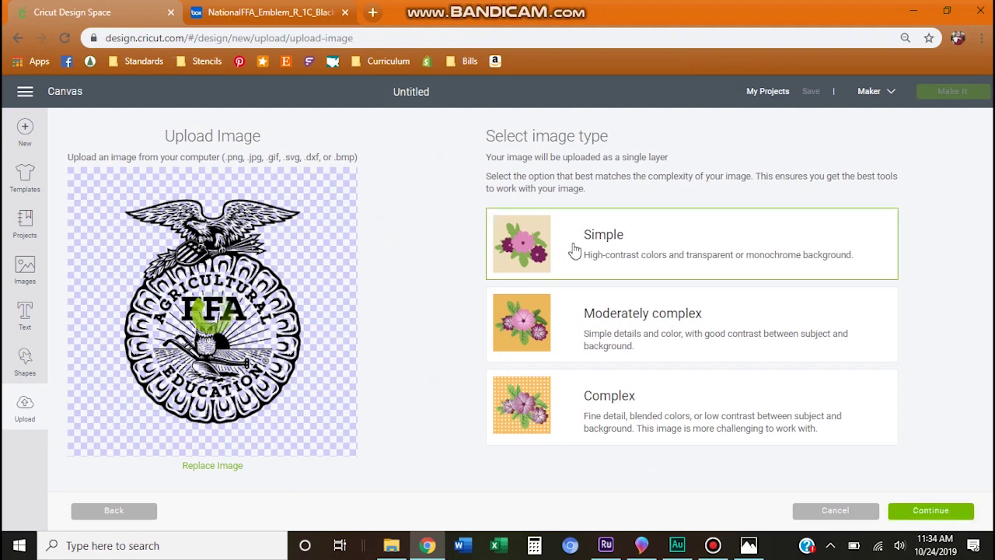
Zoom out three times, then wand-erase the F, F, A letters and the central owl and plow
{"action": "left_click", "coordinate": [908, 514]}
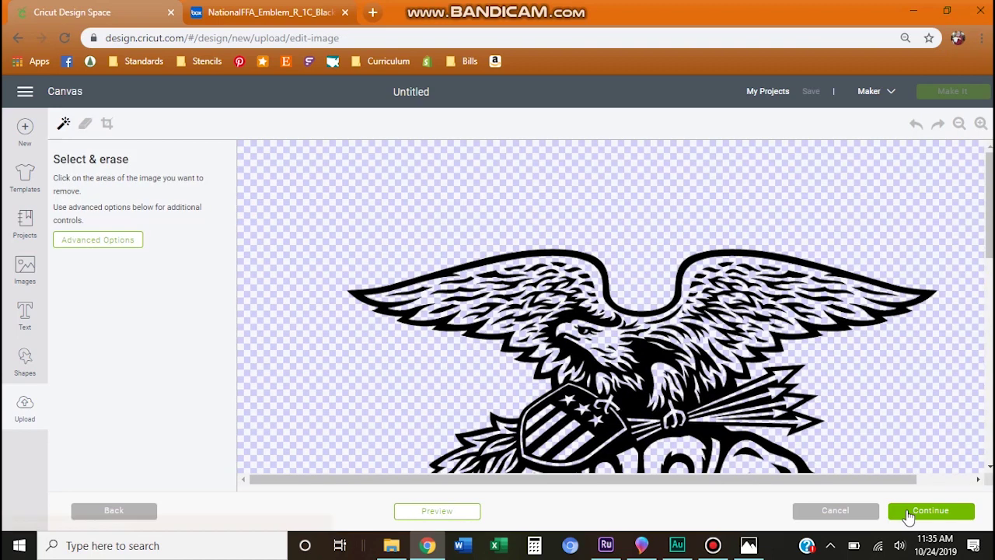
{"action": "left_click", "coordinate": [962, 134]}
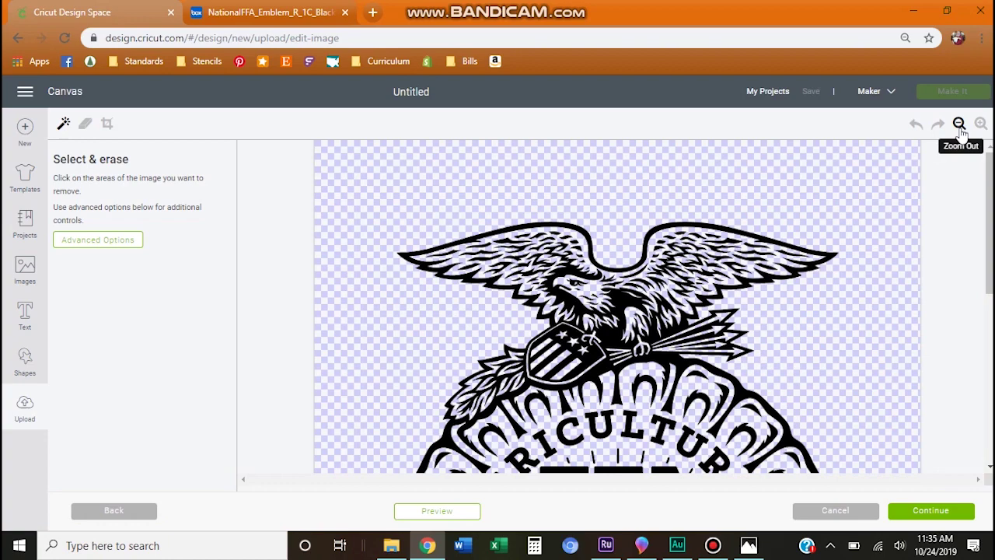
{"action": "left_click", "coordinate": [962, 134]}
{"action": "left_click", "coordinate": [961, 134]}
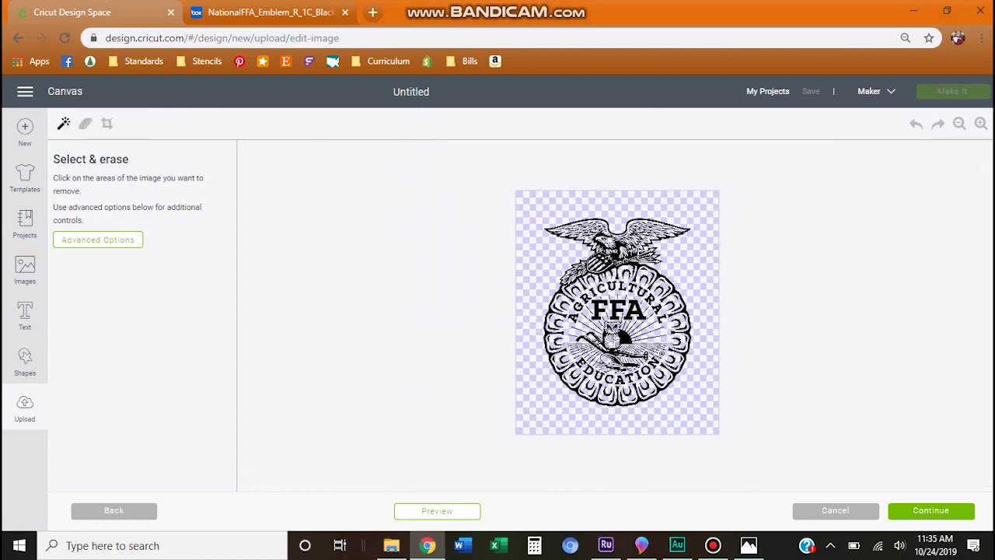
{"action": "left_click", "coordinate": [614, 311]}
{"action": "left_click", "coordinate": [600, 311]}
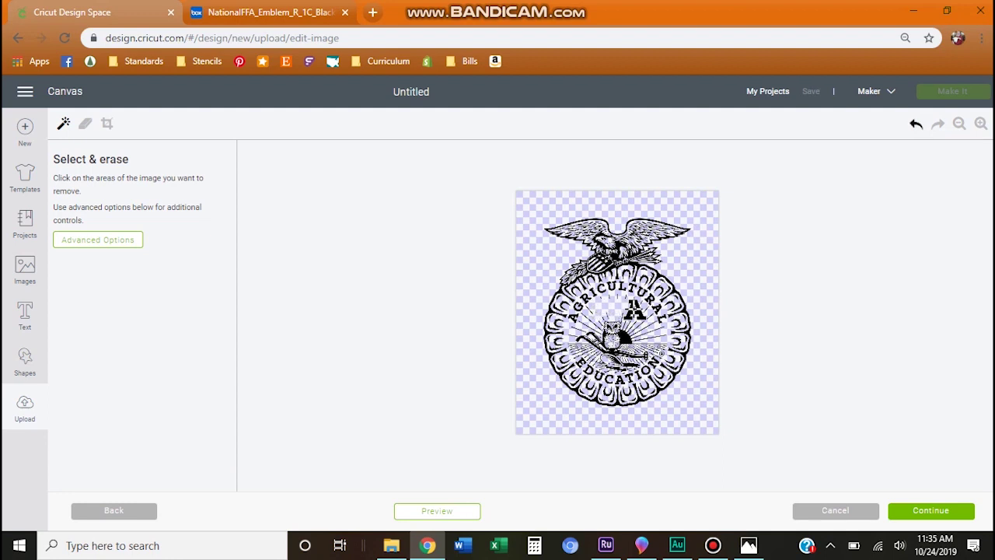
{"action": "left_click", "coordinate": [625, 338]}
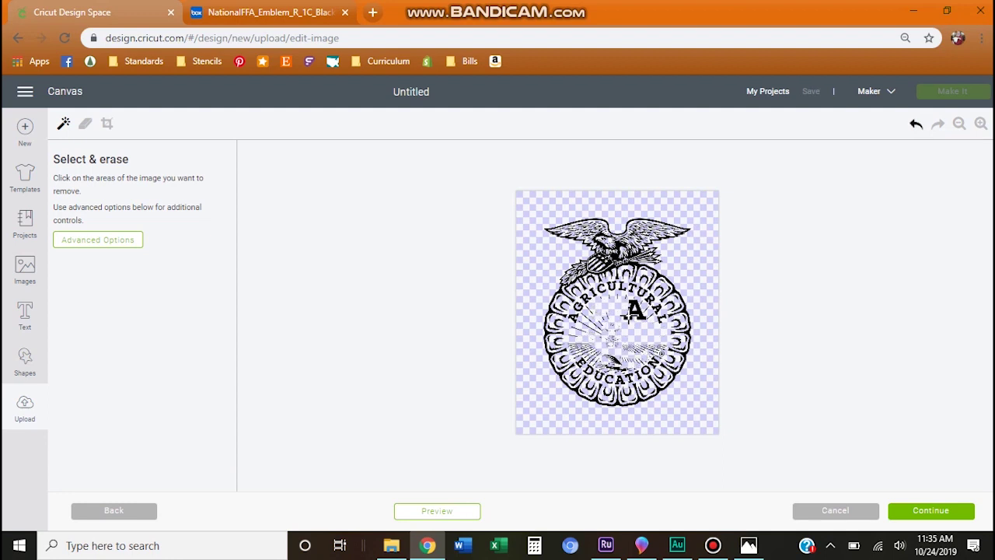
{"action": "left_click", "coordinate": [628, 311]}
Zoom in, enlarge the freehand eraser, and brush away the AGRICULTURAL lettering and sun rays
{"action": "left_click", "coordinate": [980, 123]}
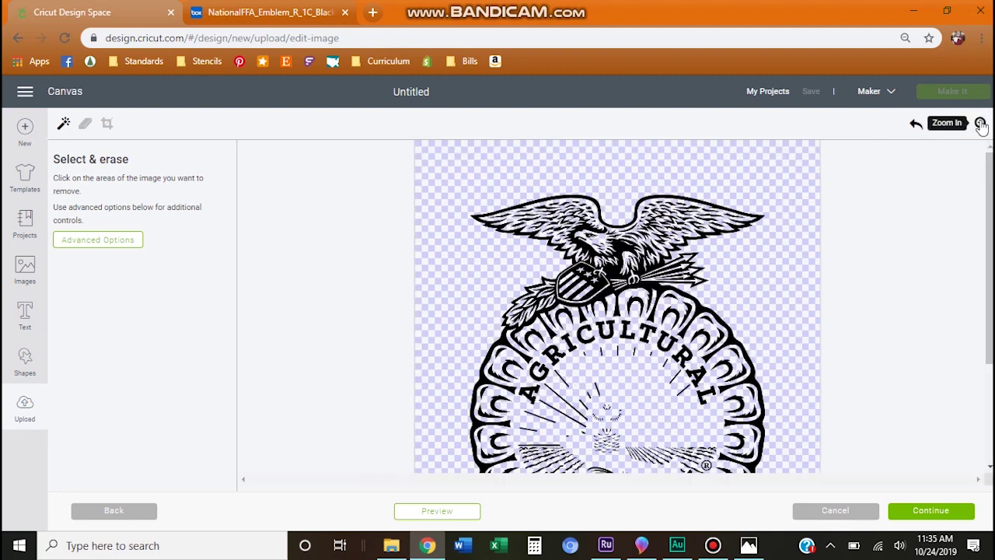
{"action": "left_click", "coordinate": [85, 123]}
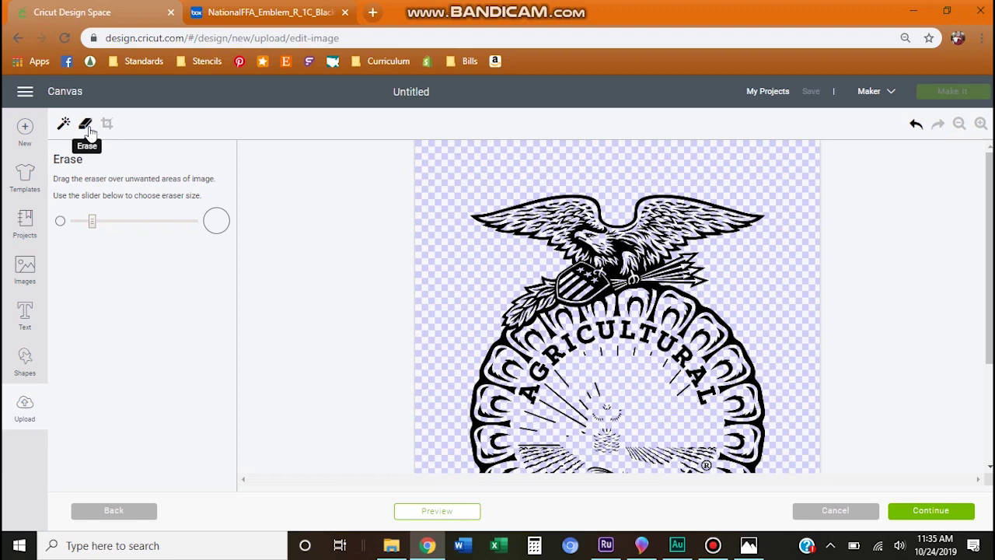
{"action": "left_click_drag", "start_coordinate": [96, 225], "coordinate": [133, 224]}
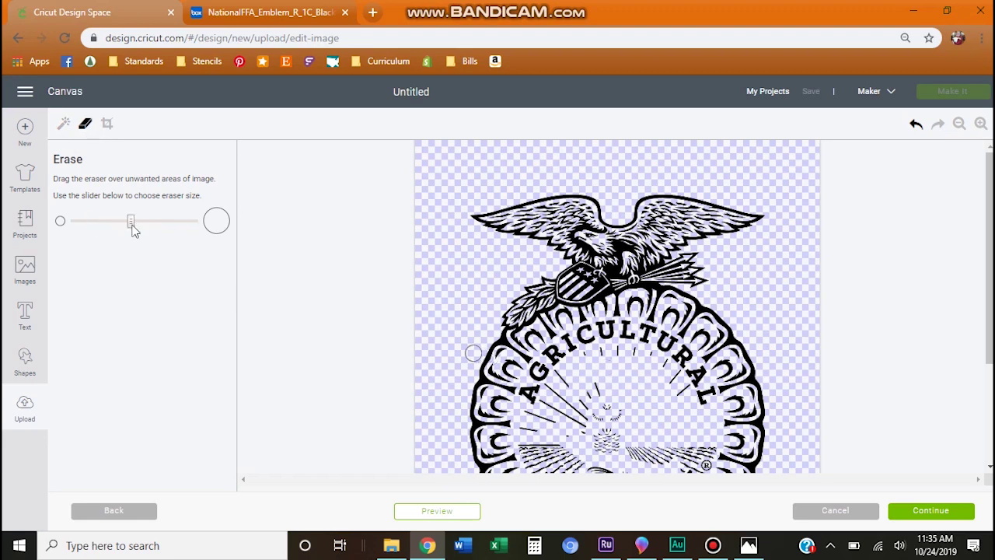
{"action": "left_click_drag", "start_coordinate": [142, 227], "coordinate": [154, 226]}
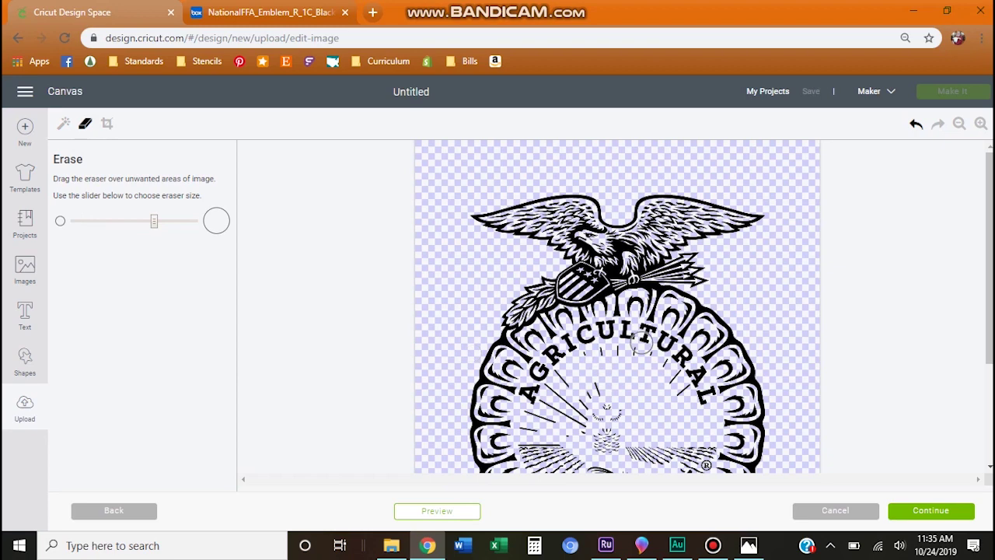
{"action": "mouse_move", "coordinate": [633, 338]}
{"action": "left_mouse_down"}
{"action": "mouse_move", "coordinate": [603, 331]}
{"action": "mouse_move", "coordinate": [625, 330]}
{"action": "mouse_move", "coordinate": [556, 348]}
{"action": "mouse_move", "coordinate": [528, 394]}
{"action": "mouse_move", "coordinate": [579, 422]}
{"action": "mouse_move", "coordinate": [553, 391]}
{"action": "mouse_move", "coordinate": [565, 366]}
{"action": "mouse_move", "coordinate": [561, 388]}
{"action": "mouse_move", "coordinate": [593, 351]}
{"action": "mouse_move", "coordinate": [654, 361]}
{"action": "mouse_move", "coordinate": [586, 396]}
{"action": "mouse_move", "coordinate": [573, 416]}
{"action": "mouse_move", "coordinate": [615, 400]}
{"action": "mouse_move", "coordinate": [601, 416]}
{"action": "mouse_move", "coordinate": [645, 399]}
{"action": "mouse_move", "coordinate": [706, 402]}
{"action": "mouse_move", "coordinate": [685, 356]}
{"action": "left_mouse_up"}
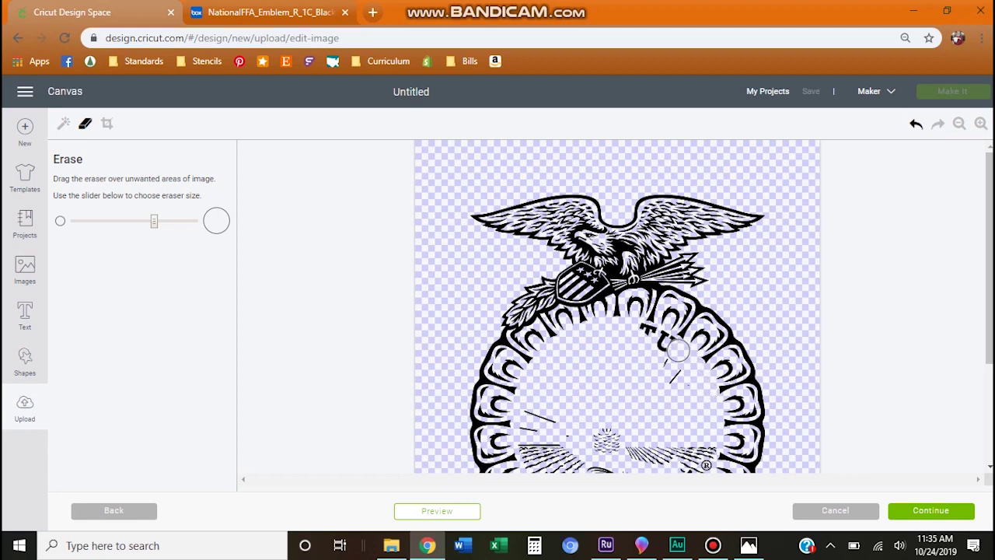
{"action": "mouse_move", "coordinate": [678, 351]}
{"action": "left_mouse_down"}
{"action": "mouse_move", "coordinate": [645, 332]}
{"action": "mouse_move", "coordinate": [679, 389]}
{"action": "mouse_move", "coordinate": [559, 438]}
{"action": "mouse_move", "coordinate": [533, 417]}
{"action": "mouse_move", "coordinate": [537, 435]}
{"action": "left_mouse_up"}
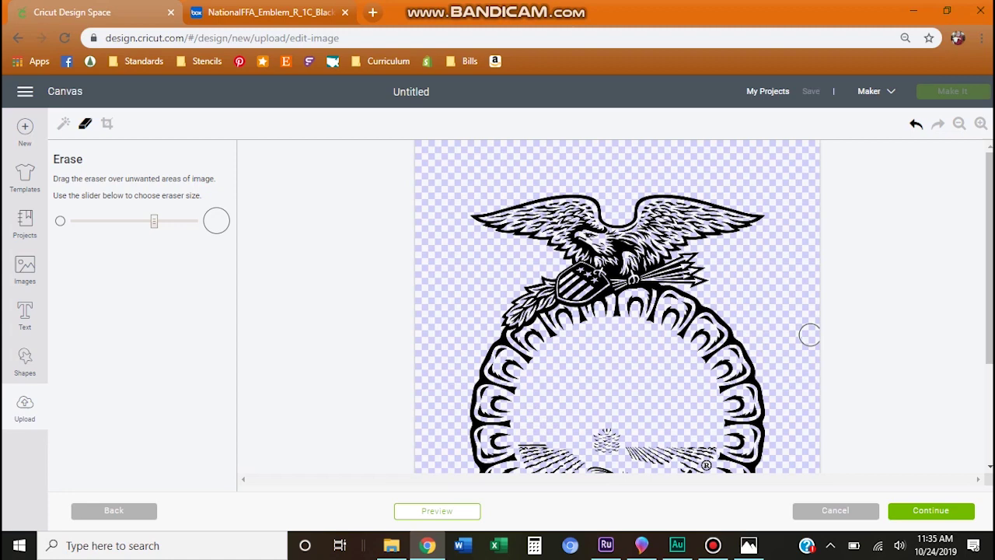
Brush away the EDUCATION lettering and sun rays at the bottom of the ring
{"action": "scroll", "coordinate": [809, 334], "scroll_direction": "down", "scroll_amount": 3}
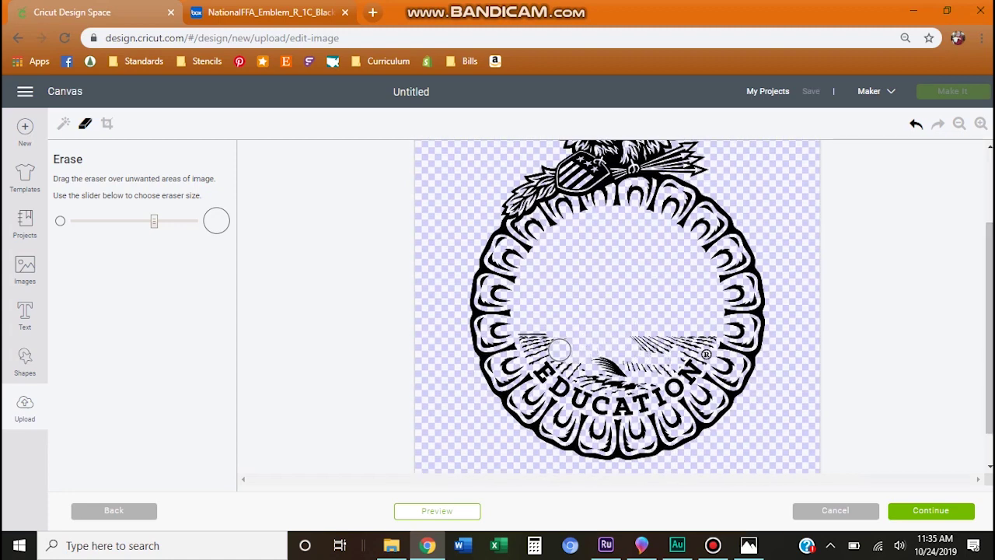
{"action": "mouse_move", "coordinate": [560, 350]}
{"action": "left_mouse_down"}
{"action": "mouse_move", "coordinate": [536, 332]}
{"action": "mouse_move", "coordinate": [575, 339]}
{"action": "mouse_move", "coordinate": [539, 347]}
{"action": "mouse_move", "coordinate": [527, 335]}
{"action": "mouse_move", "coordinate": [541, 370]}
{"action": "mouse_move", "coordinate": [557, 375]}
{"action": "mouse_move", "coordinate": [553, 365]}
{"action": "mouse_move", "coordinate": [659, 365]}
{"action": "mouse_move", "coordinate": [635, 335]}
{"action": "mouse_move", "coordinate": [665, 356]}
{"action": "mouse_move", "coordinate": [702, 354]}
{"action": "mouse_move", "coordinate": [707, 338]}
{"action": "mouse_move", "coordinate": [667, 346]}
{"action": "mouse_move", "coordinate": [692, 365]}
{"action": "mouse_move", "coordinate": [673, 389]}
{"action": "mouse_move", "coordinate": [673, 374]}
{"action": "mouse_move", "coordinate": [661, 389]}
{"action": "mouse_move", "coordinate": [557, 385]}
{"action": "mouse_move", "coordinate": [588, 398]}
{"action": "mouse_move", "coordinate": [581, 402]}
{"action": "mouse_move", "coordinate": [639, 402]}
{"action": "mouse_move", "coordinate": [655, 398]}
{"action": "mouse_move", "coordinate": [634, 398]}
{"action": "mouse_move", "coordinate": [565, 349]}
{"action": "mouse_move", "coordinate": [473, 370]}
{"action": "mouse_move", "coordinate": [484, 382]}
{"action": "mouse_move", "coordinate": [537, 371]}
{"action": "left_mouse_up"}
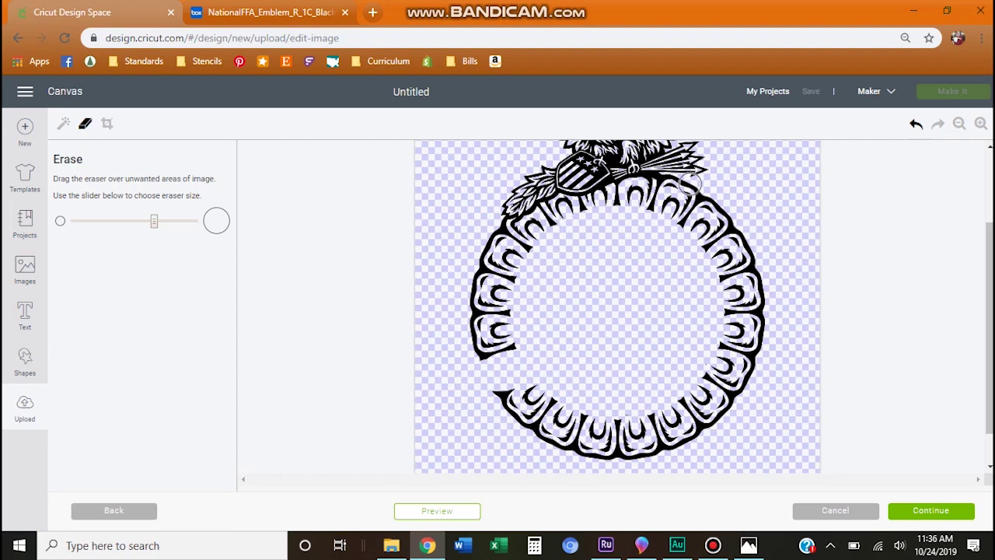
Undo the ring gap, touch up a stray spot, preview, and continue to naming 'ffa emblem 3'
{"action": "left_click", "coordinate": [916, 126]}
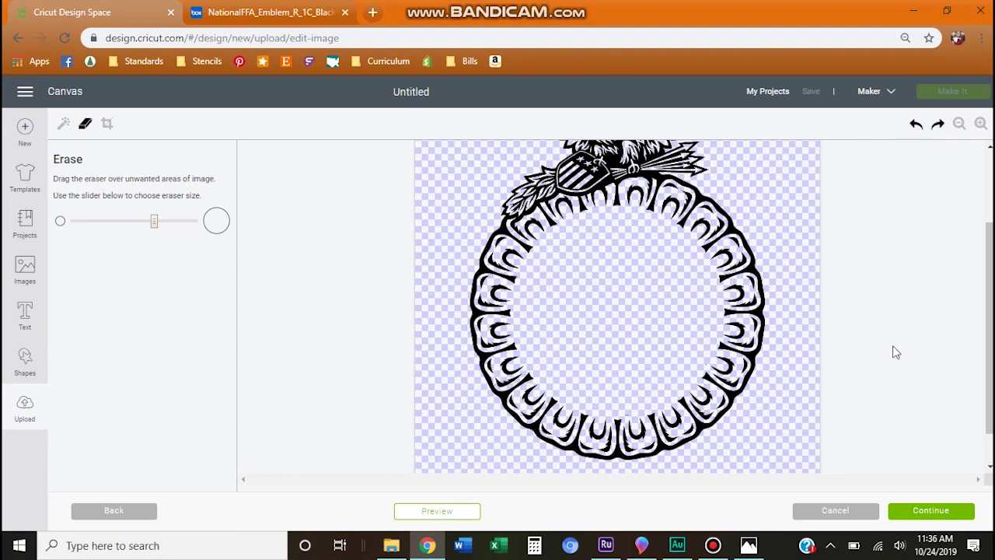
{"action": "left_click", "coordinate": [436, 514]}
{"action": "left_click_drag", "start_coordinate": [631, 401], "coordinate": [641, 399]}
{"action": "left_click", "coordinate": [414, 510]}
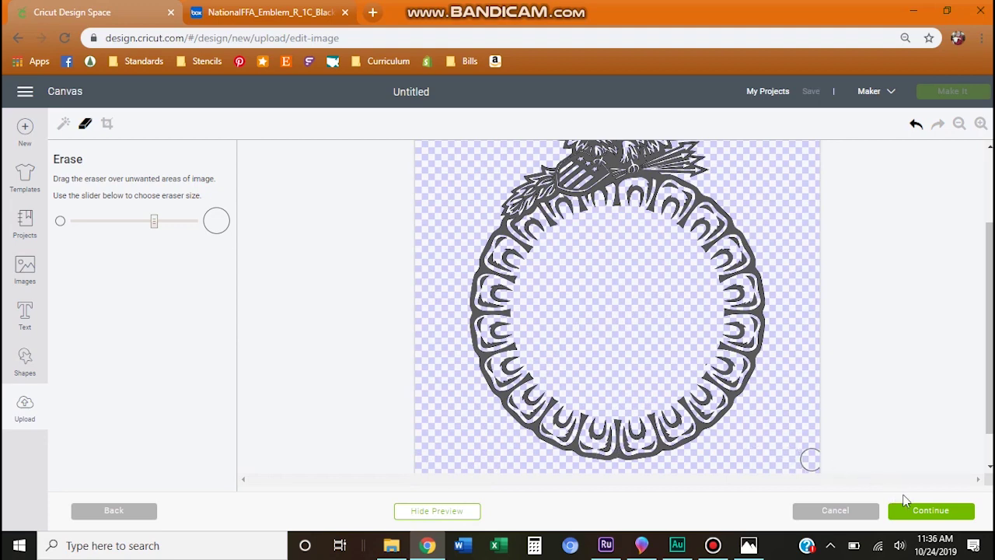
{"action": "left_click", "coordinate": [928, 511]}
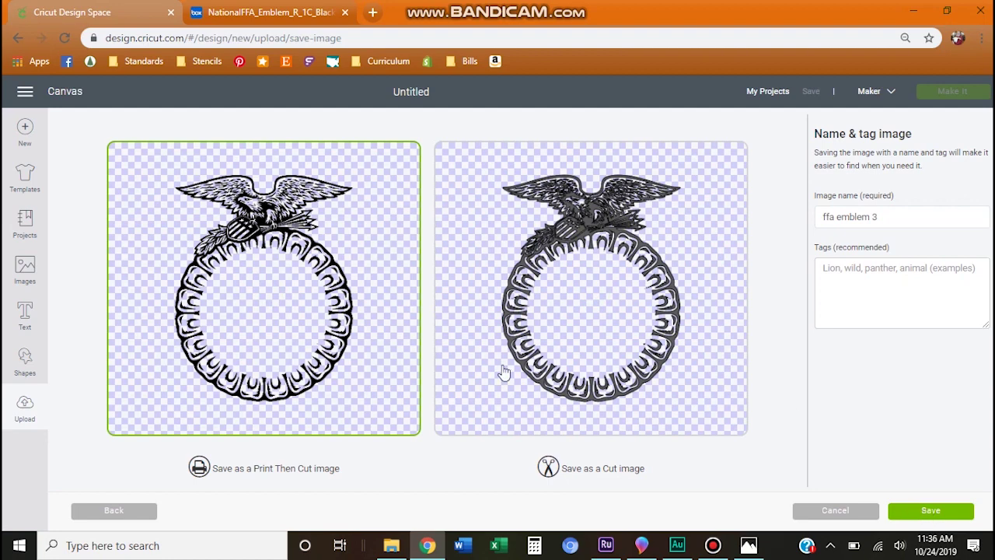
Save the hollowed emblem as a cut image 'ffa emblem 3' and place it on the canvas
{"action": "left_click", "coordinate": [568, 368]}
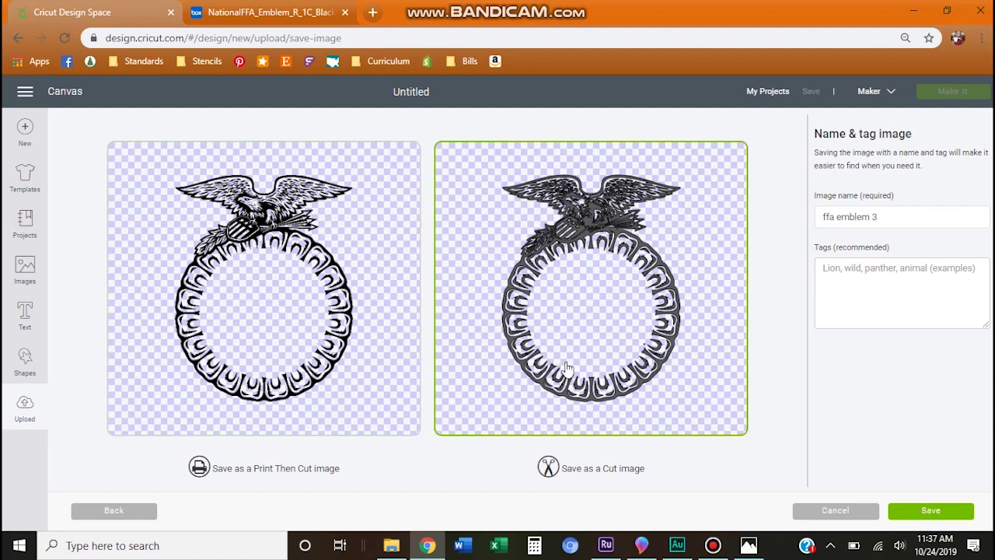
{"action": "left_click", "coordinate": [913, 518]}
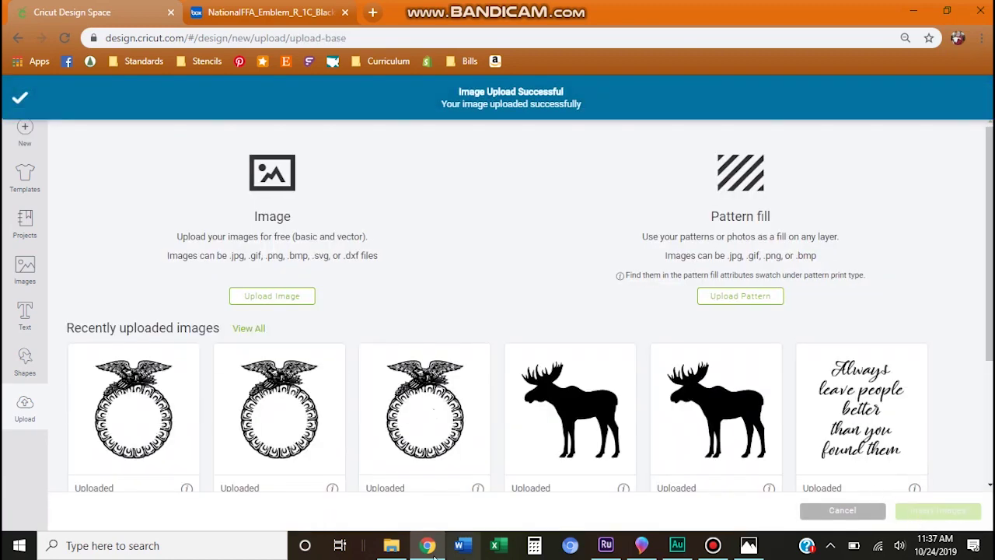
{"action": "left_click", "coordinate": [159, 431]}
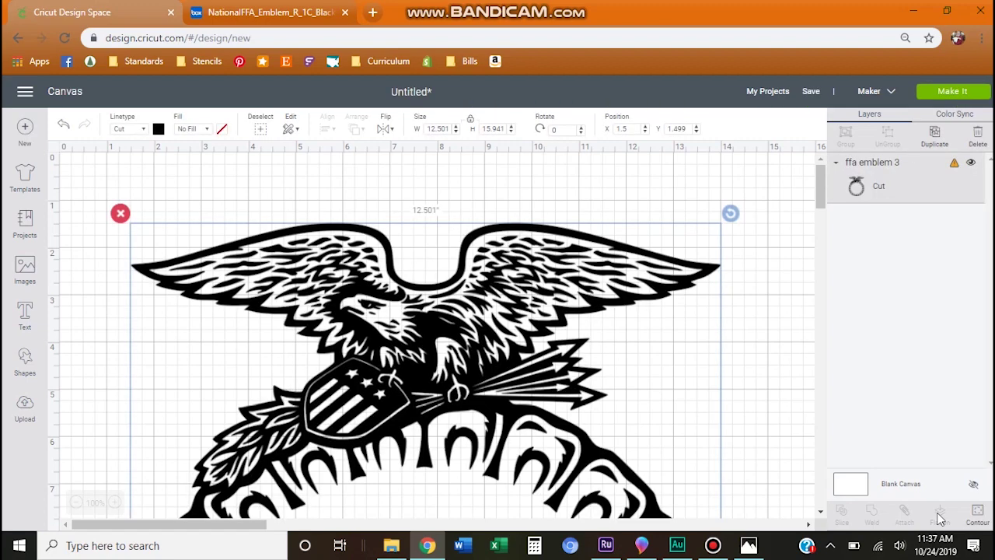
Zoom out and add a four-line text box reading 'I believe in the future of agriculture'
{"action": "left_click", "coordinate": [76, 503]}
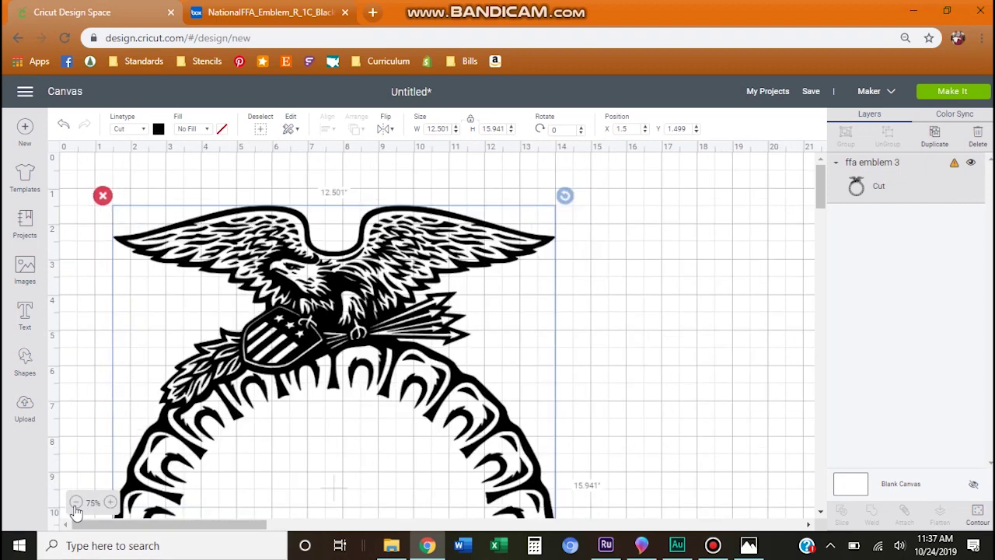
{"action": "left_click", "coordinate": [77, 504]}
{"action": "left_click", "coordinate": [76, 503]}
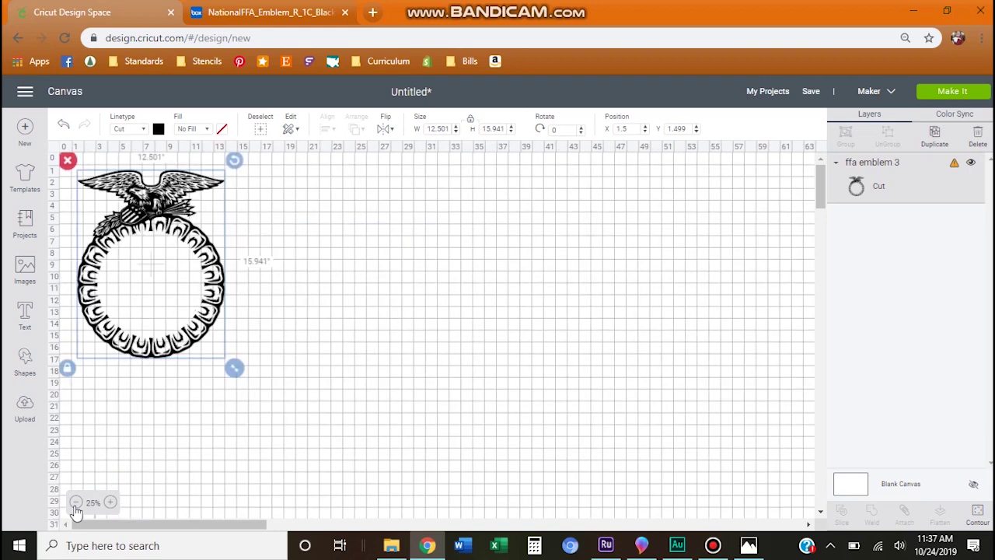
{"action": "left_click", "coordinate": [25, 315]}
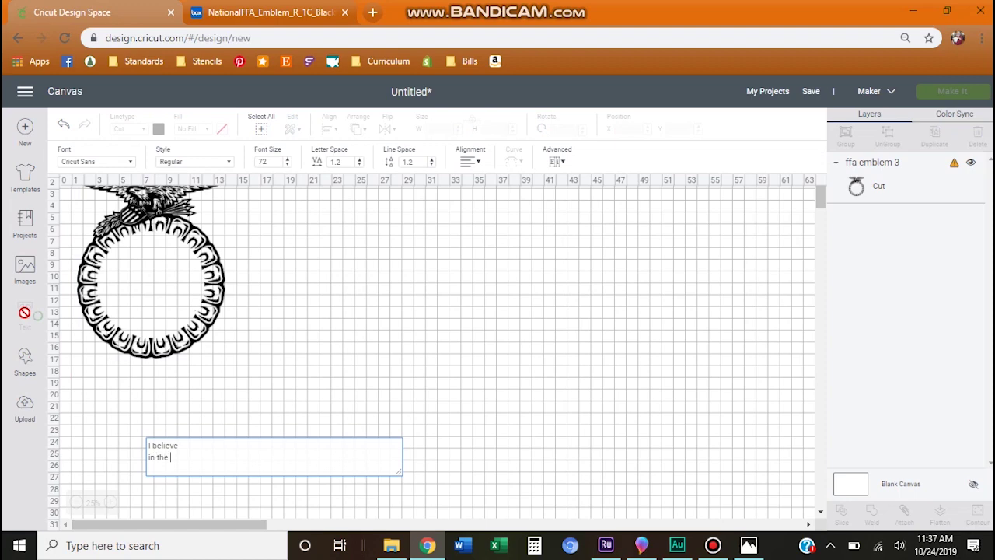
{"action": "type", "text": "future o"}
{"action": "key", "text": "Return"}
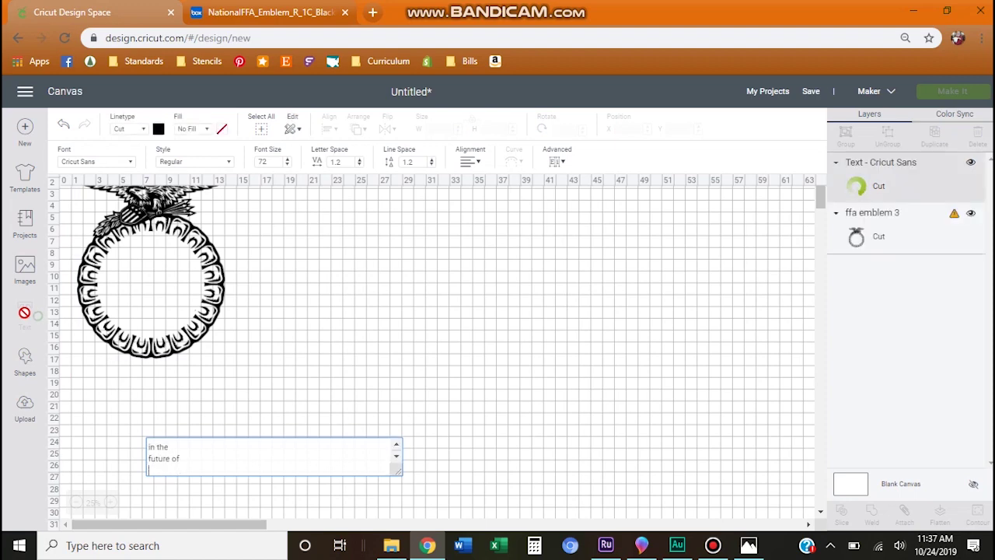
{"action": "type", "text": "agriculture"}
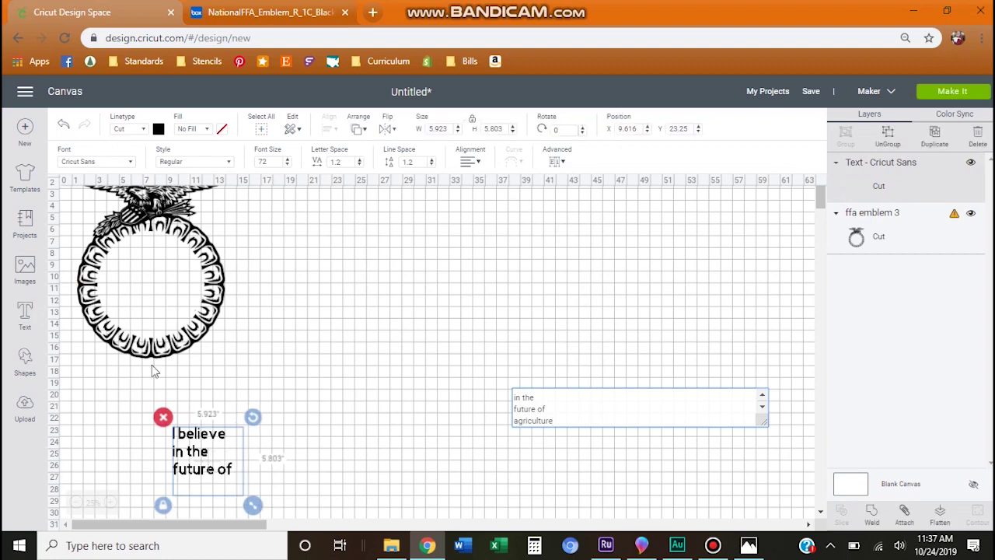
Centre-align all lines of the motto text
{"action": "left_click_drag", "start_coordinate": [557, 423], "coordinate": [513, 392]}
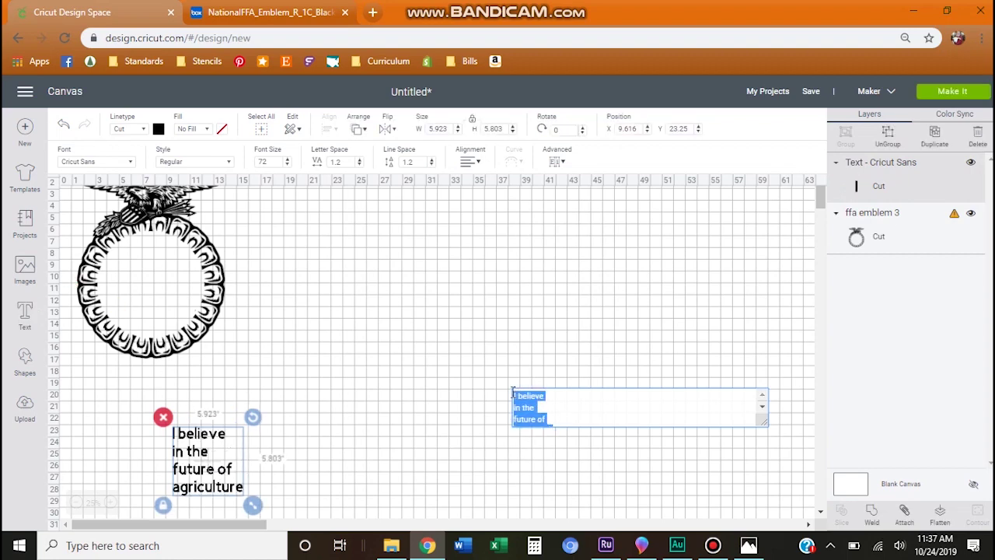
{"action": "left_click", "coordinate": [468, 161]}
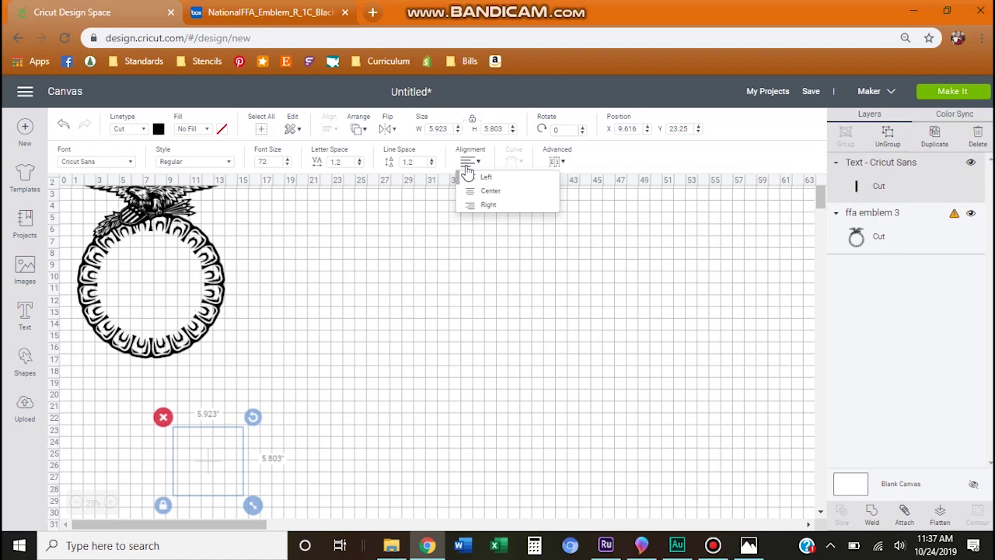
{"action": "left_click", "coordinate": [482, 192]}
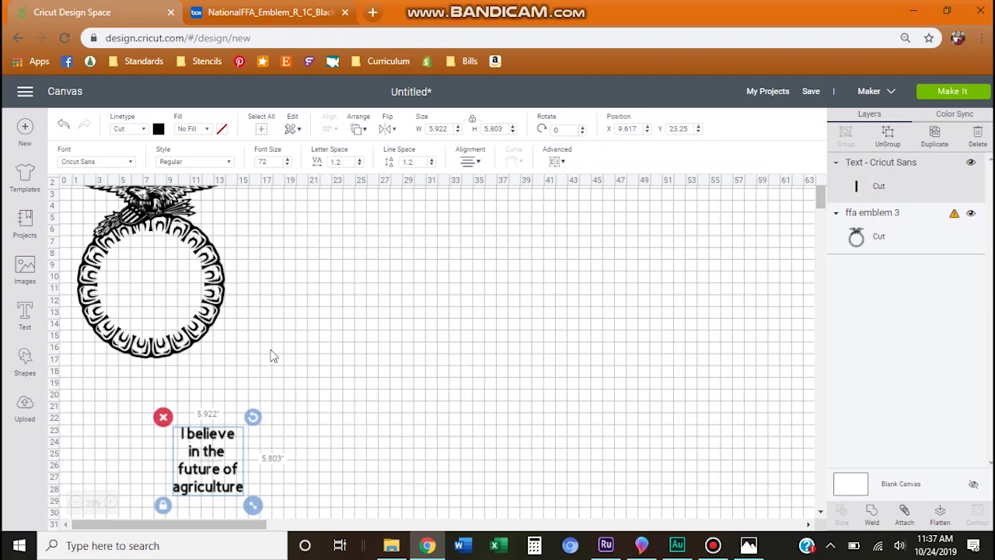
Change the motto's font to Autery by searching 'aut'
{"action": "left_click", "coordinate": [114, 161]}
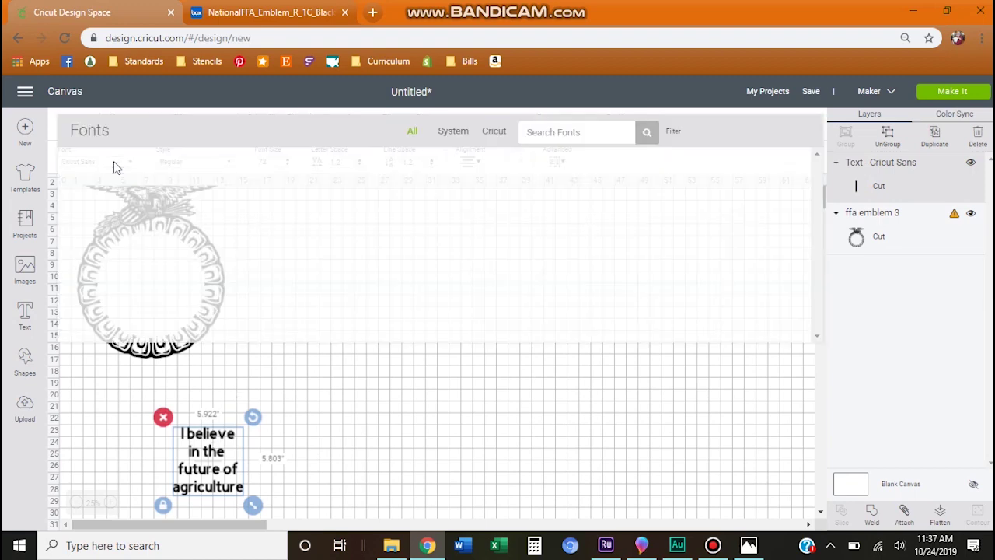
{"action": "left_click", "coordinate": [553, 131]}
{"action": "type", "text": "aut"}
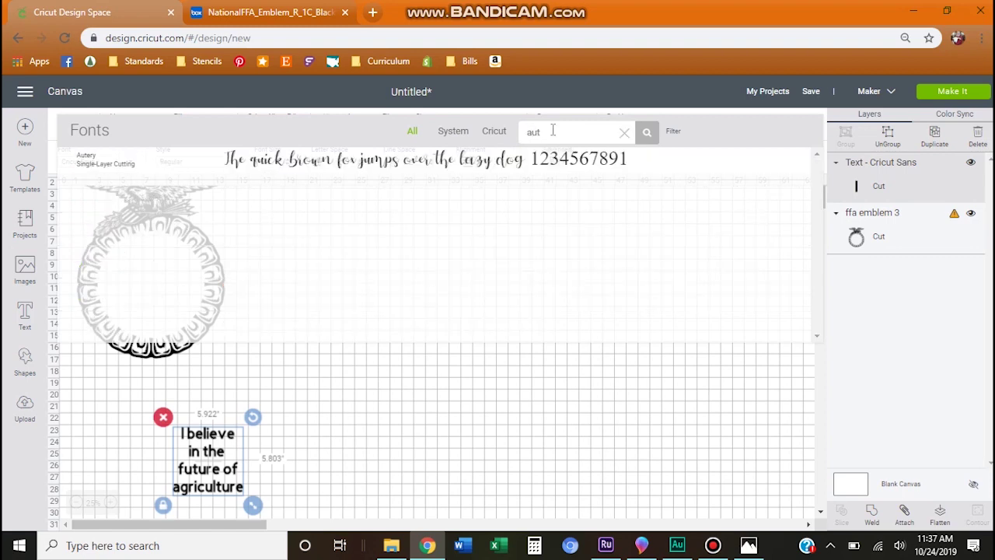
{"action": "left_click", "coordinate": [440, 173]}
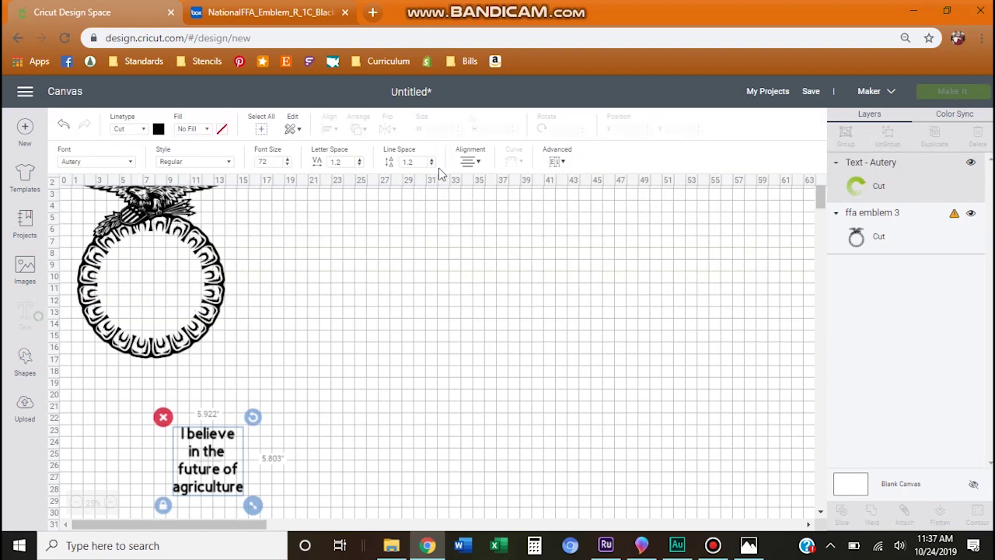
Move the motto text up beside the emblem
{"action": "left_click_drag", "start_coordinate": [218, 444], "coordinate": [273, 327]}
{"action": "left_click", "coordinate": [323, 421]}
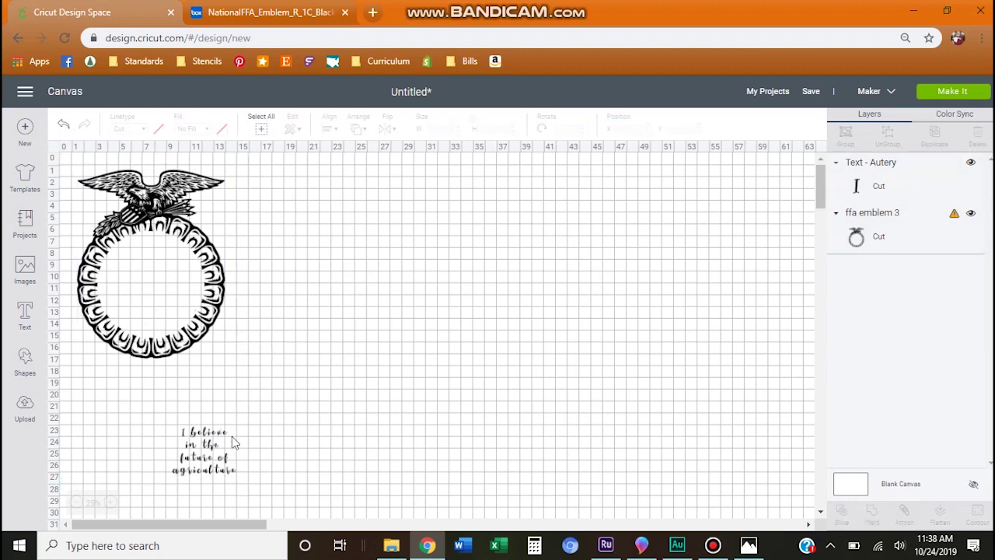
{"action": "left_click_drag", "start_coordinate": [206, 452], "coordinate": [300, 233]}
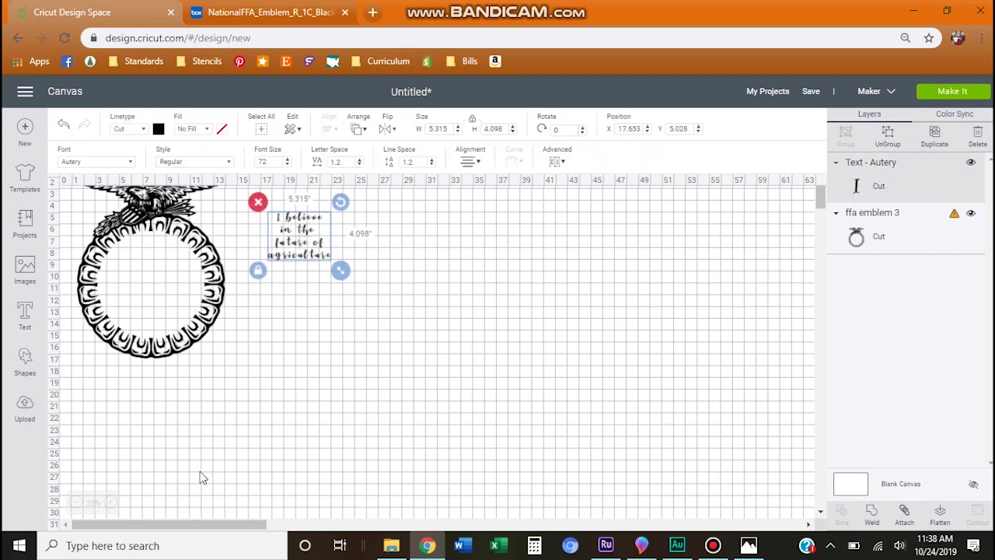
Zoom in and set the motto's letter spacing to 0
{"action": "left_click", "coordinate": [111, 503]}
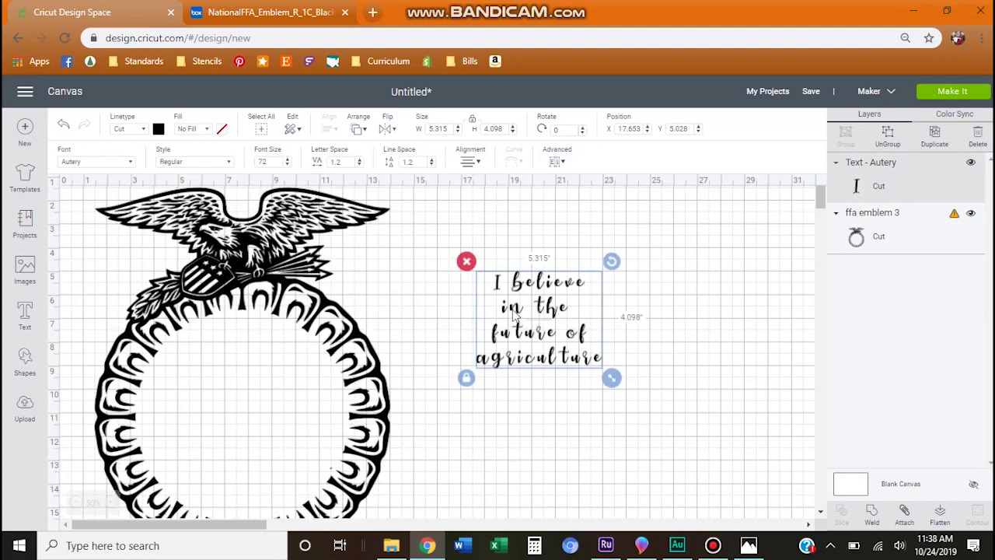
{"action": "left_click", "coordinate": [347, 162]}
{"action": "type", "text": "0"}
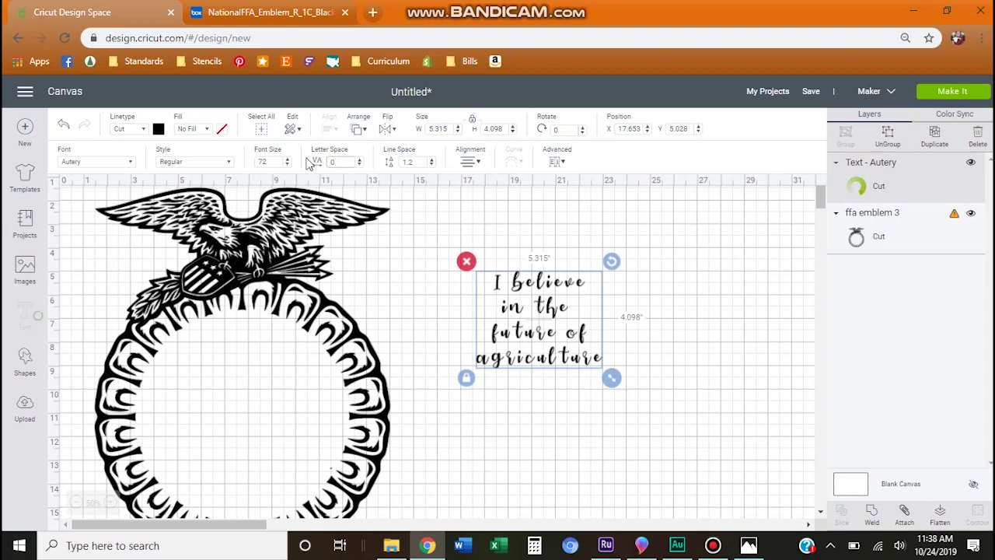
{"action": "key", "text": "Return"}
Enlarge the motto to about 6 inches wide and place it inside the wreath's hollow centre
{"action": "left_click_drag", "start_coordinate": [585, 378], "coordinate": [629, 418]}
{"action": "left_click_drag", "start_coordinate": [531, 354], "coordinate": [265, 410]}
{"action": "left_click", "coordinate": [675, 342]}
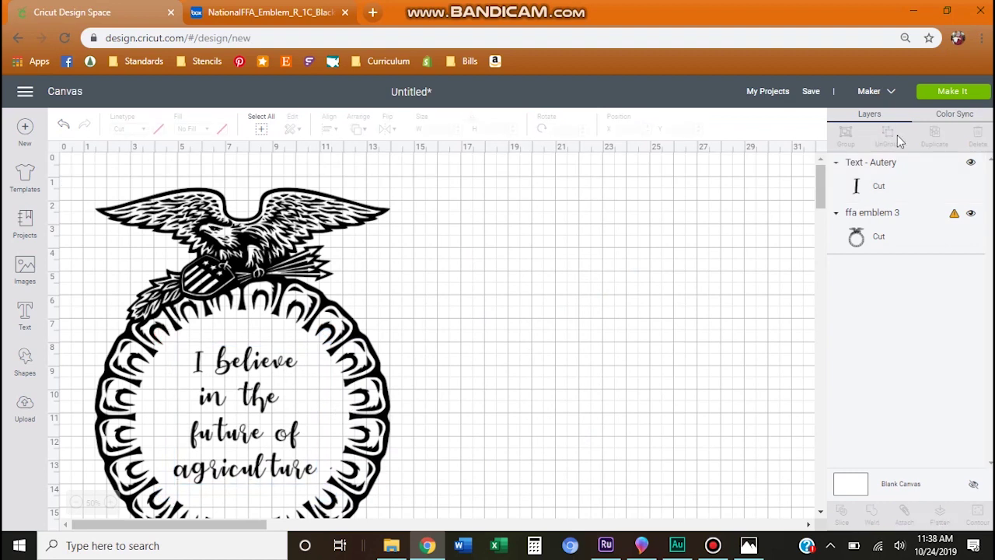
Resize the ffa emblem 3 layer to 11.5 inches wide
{"action": "left_click", "coordinate": [954, 223]}
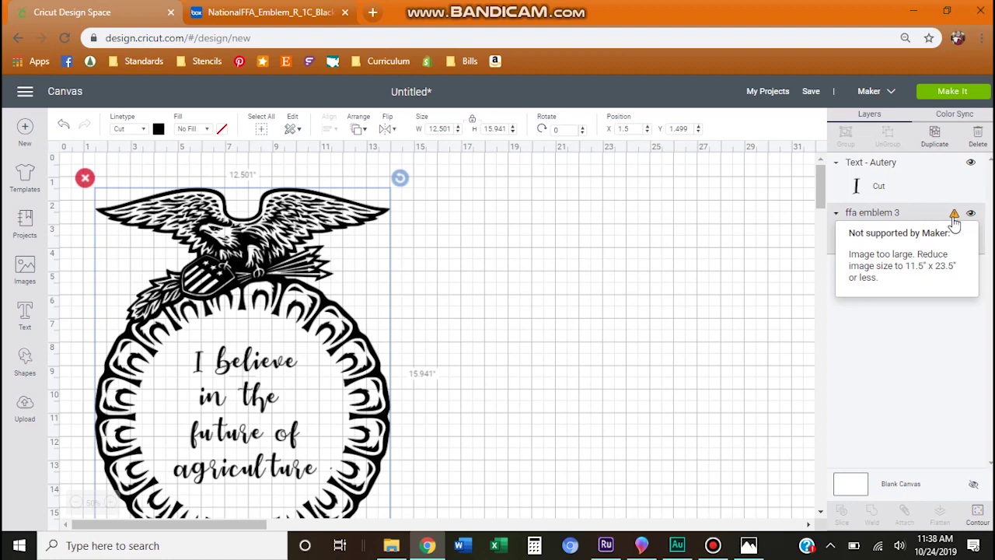
{"action": "left_click", "coordinate": [443, 130]}
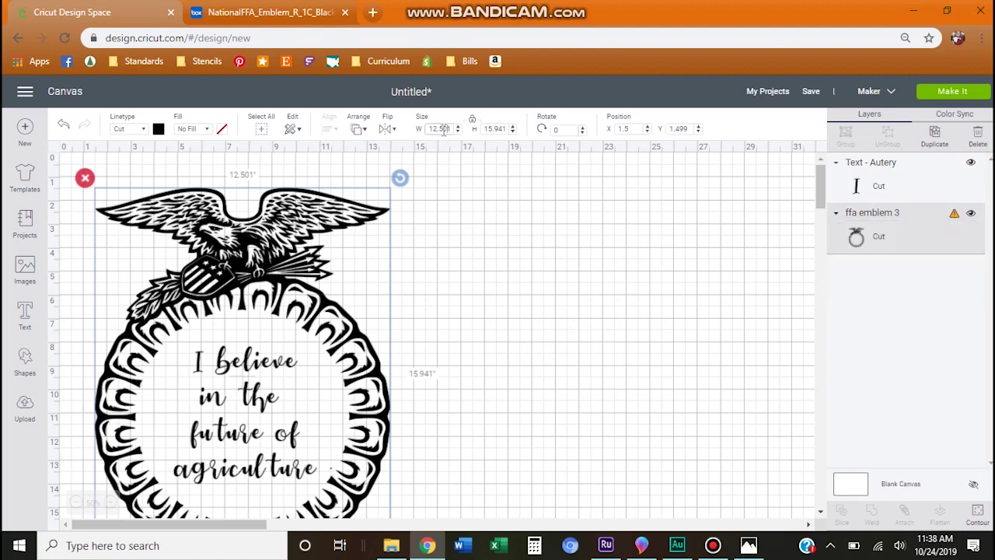
{"action": "double_click", "coordinate": [443, 129]}
{"action": "type", "text": "11.5"}
{"action": "key", "text": "Return"}
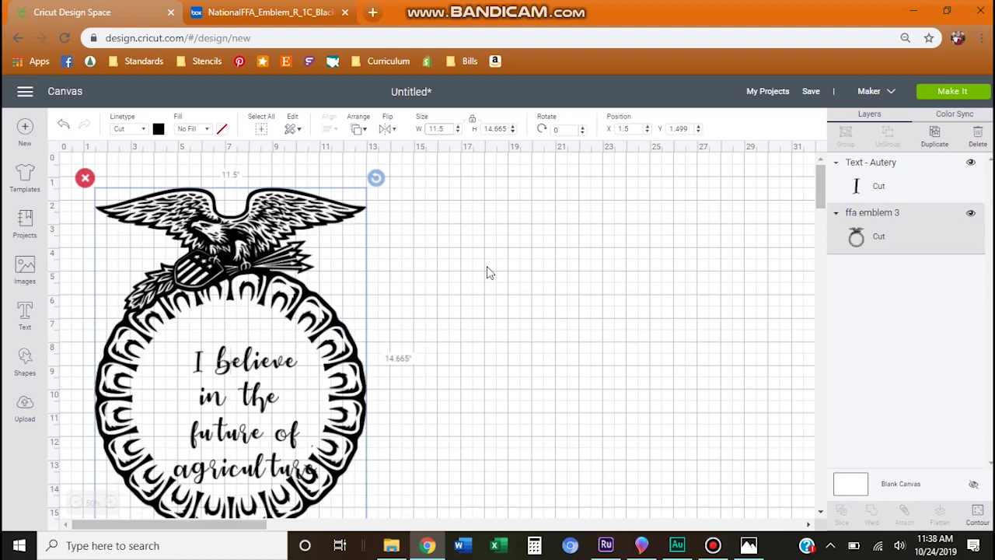
Shift the resized emblem so the motto sits centred inside it
{"action": "left_click", "coordinate": [487, 272]}
{"action": "left_click", "coordinate": [276, 266]}
{"action": "left_click_drag", "start_coordinate": [257, 269], "coordinate": [267, 284]}
{"action": "left_click", "coordinate": [579, 279]}
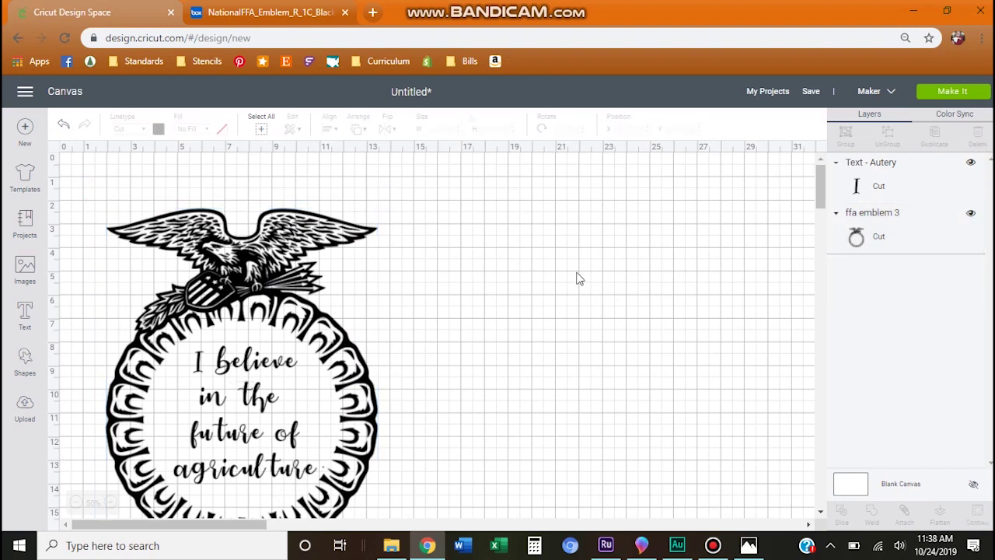
{"action": "left_click", "coordinate": [927, 92]}
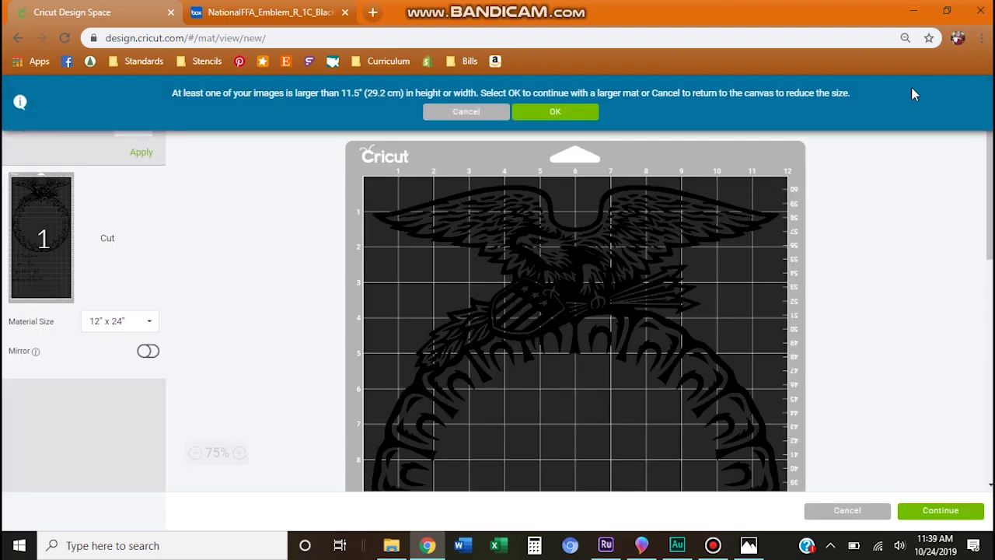
{"action": "left_click", "coordinate": [839, 511]}
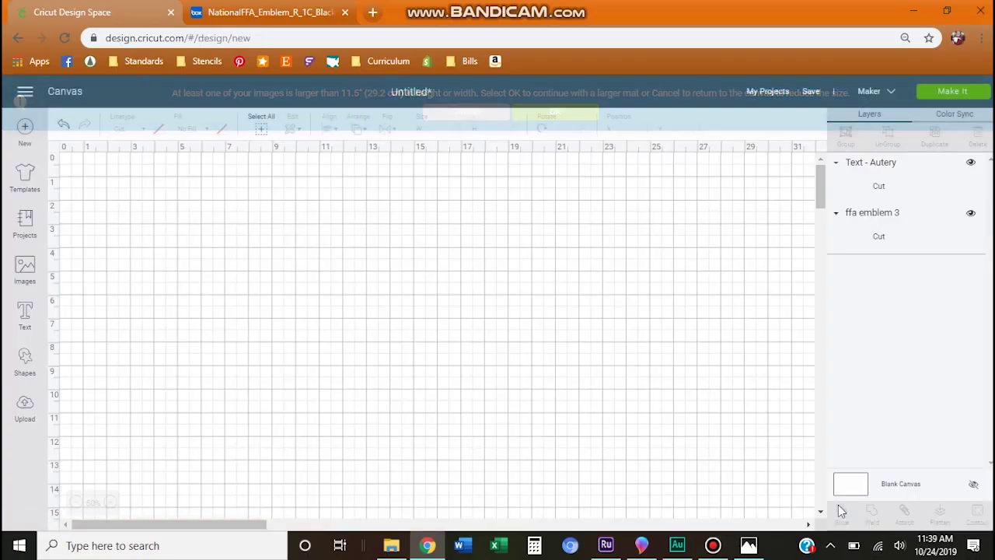